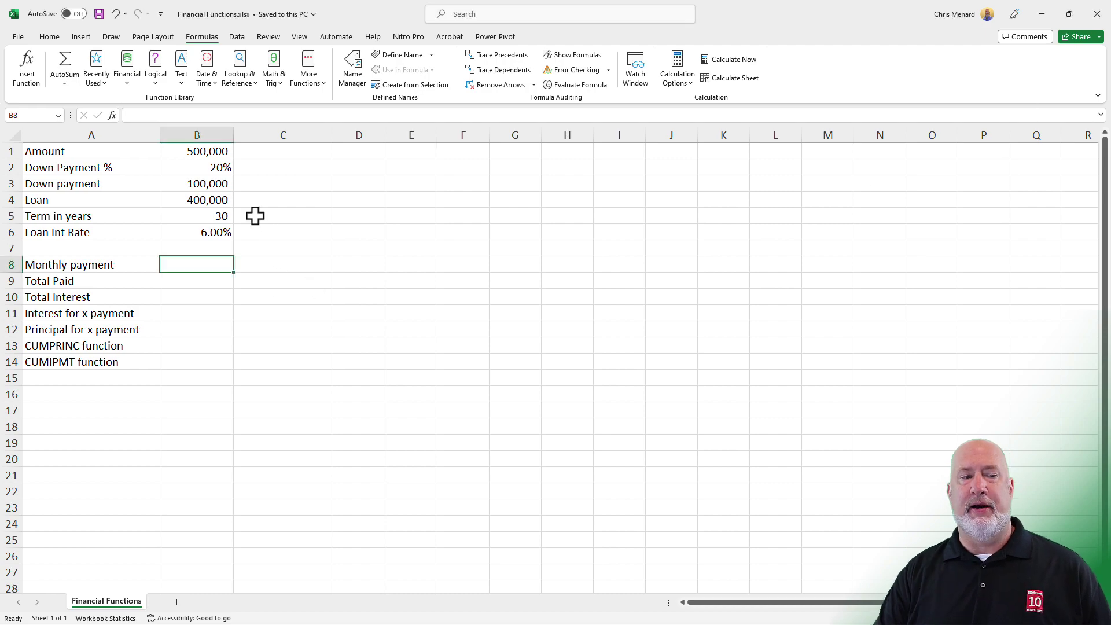
- Review the loan inputs in B1 through B6, including the down payment and loan formulas
click(217, 155)
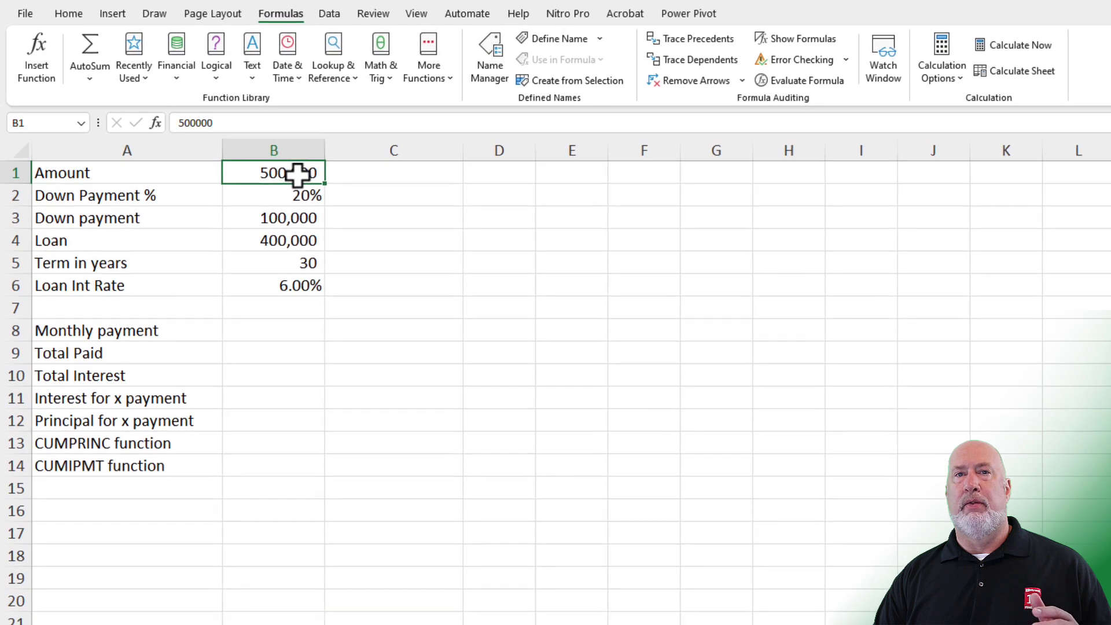
click(278, 198)
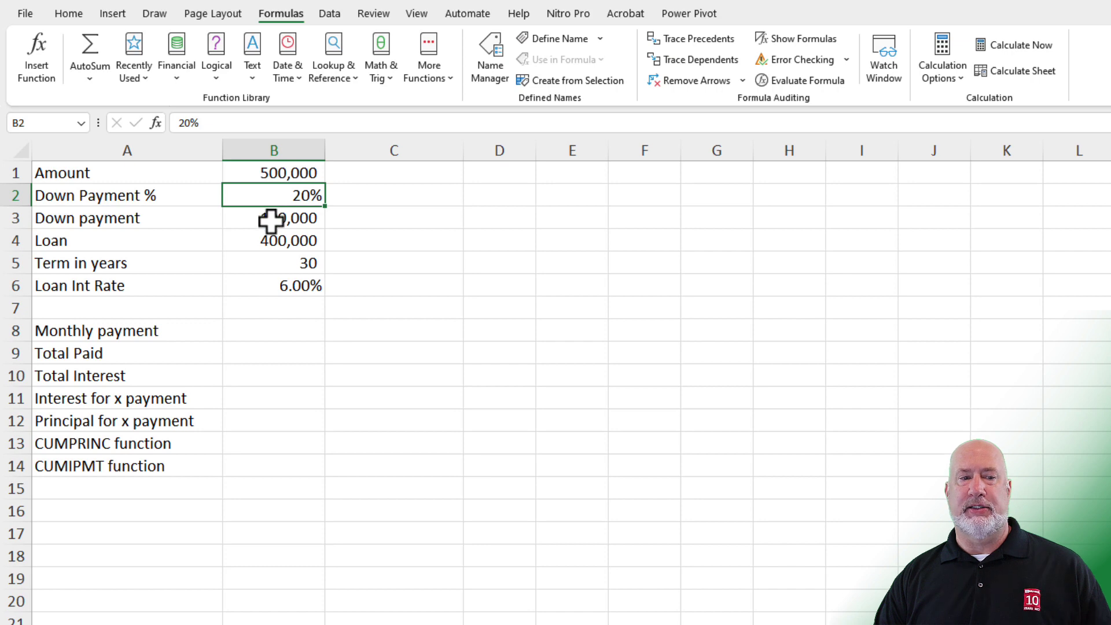
click(271, 220)
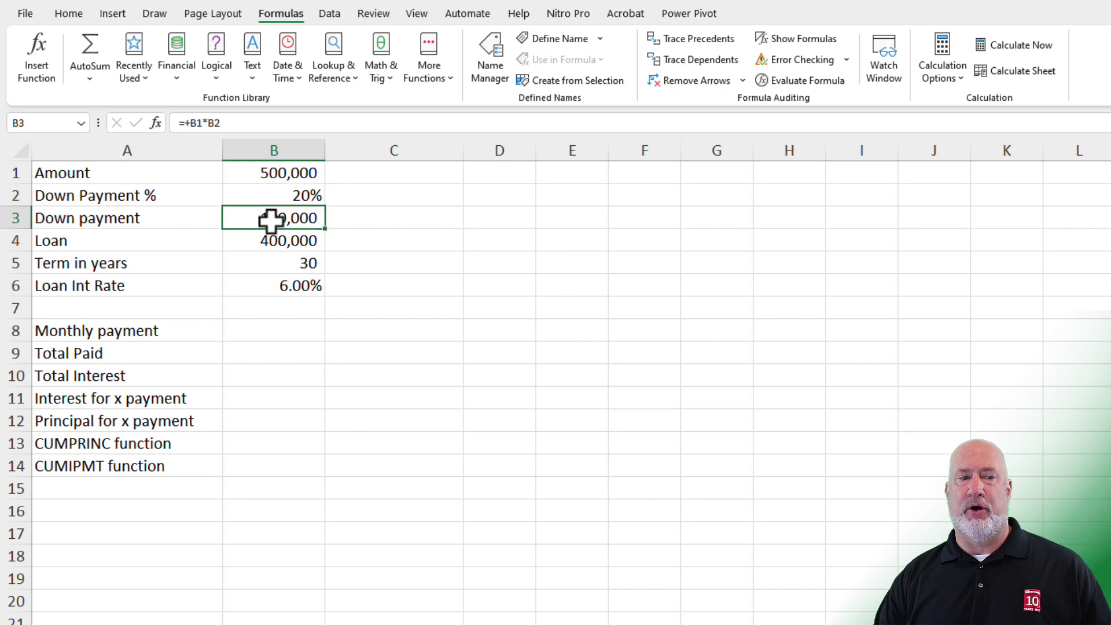
click(243, 242)
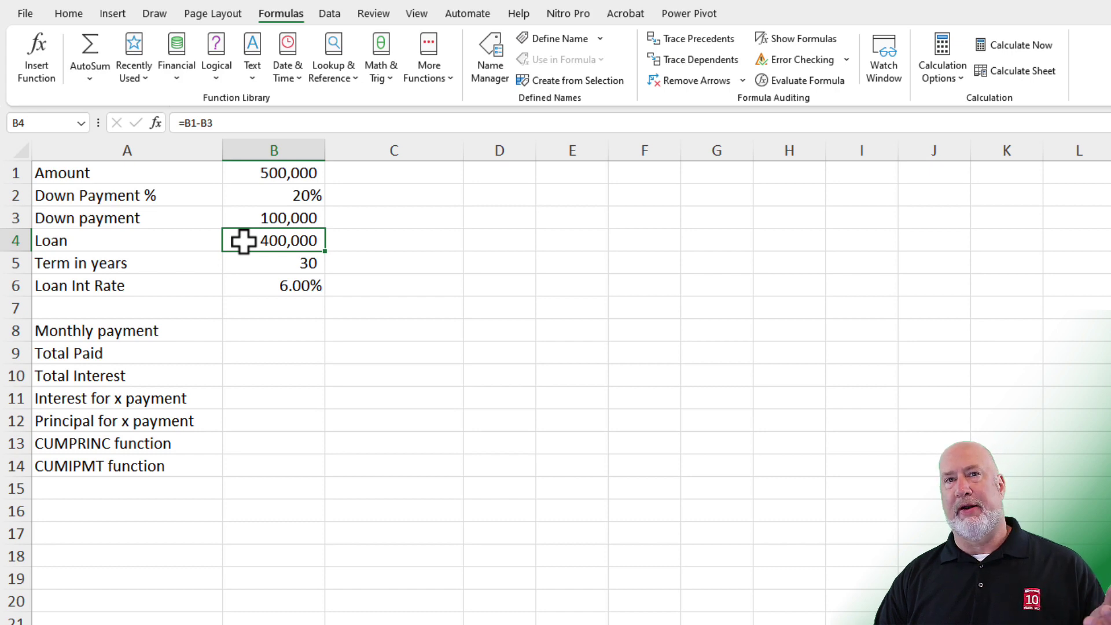
click(253, 261)
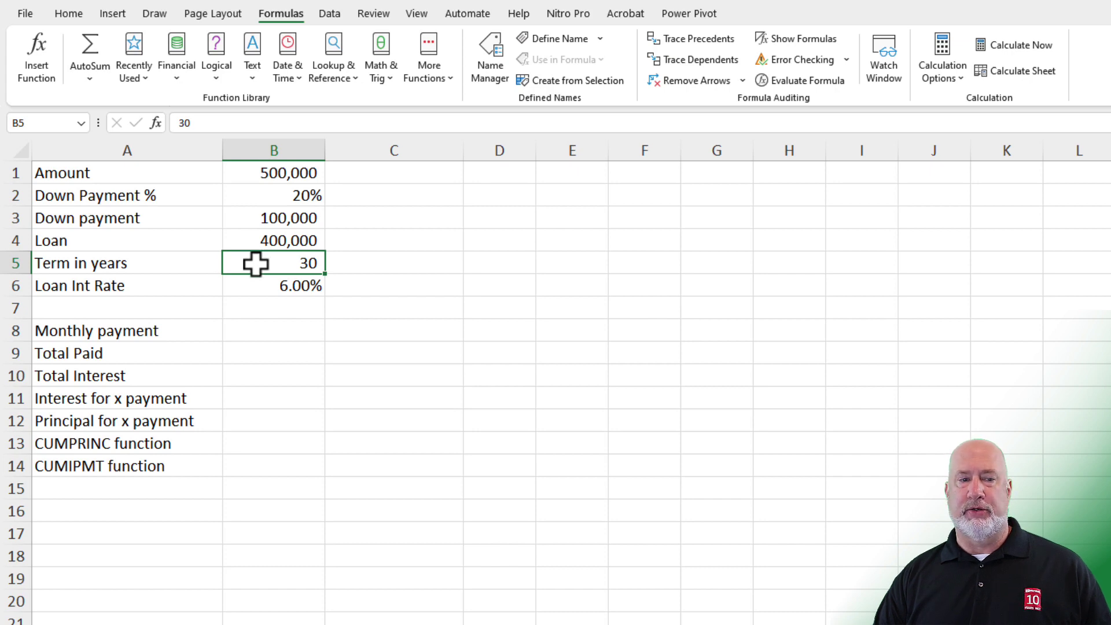
click(261, 287)
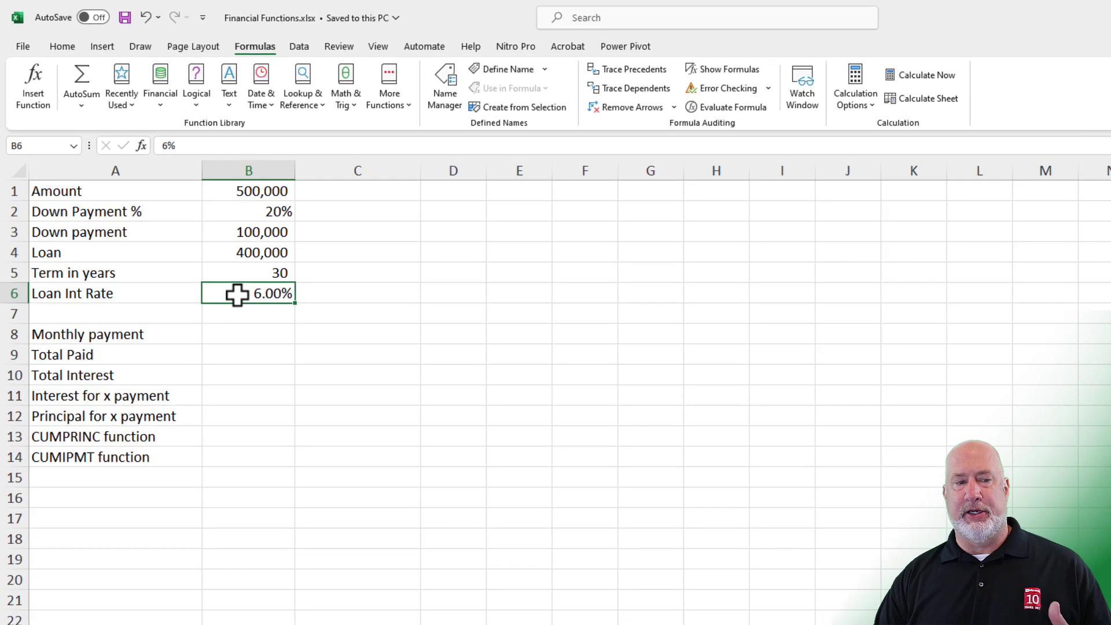
- Insert the financial function PMT in cell B8 for the monthly payment
click(246, 330)
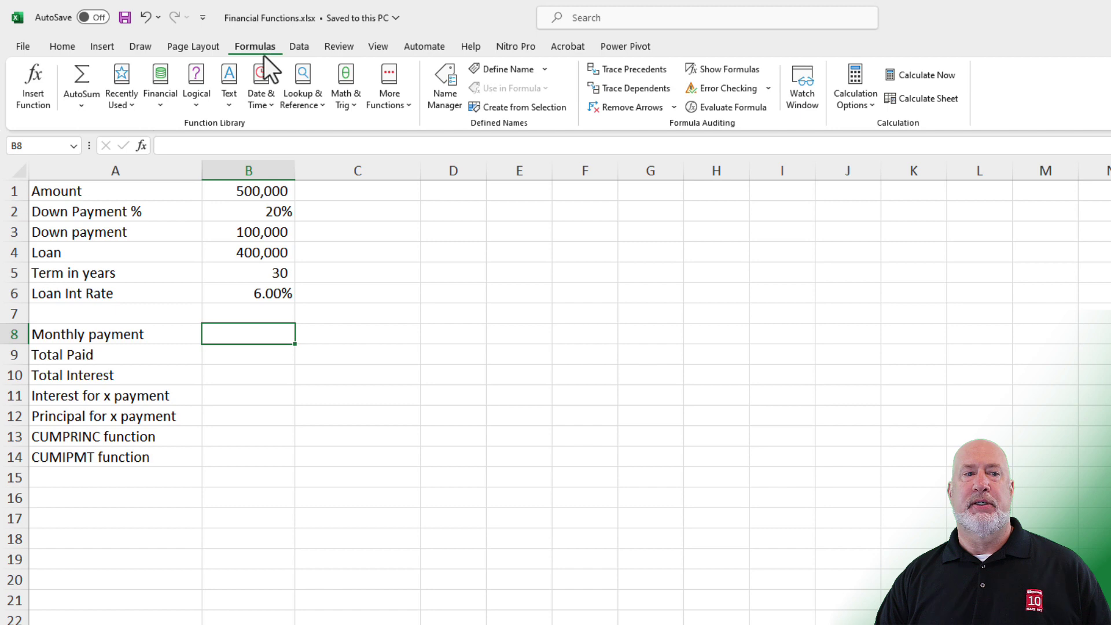
click(162, 99)
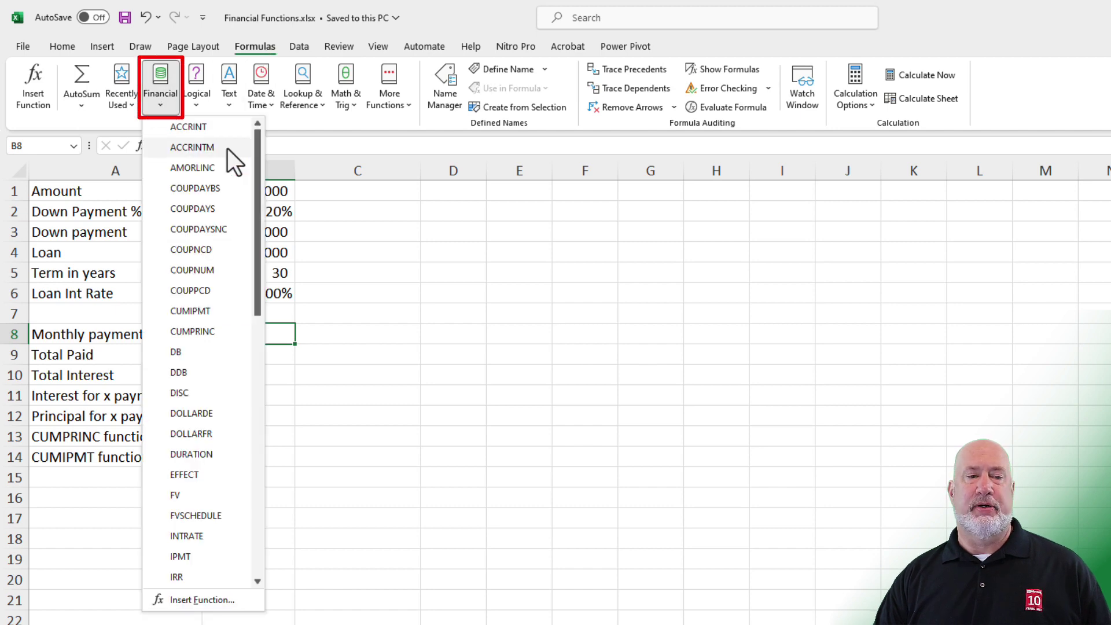
drag(257, 154, 265, 212)
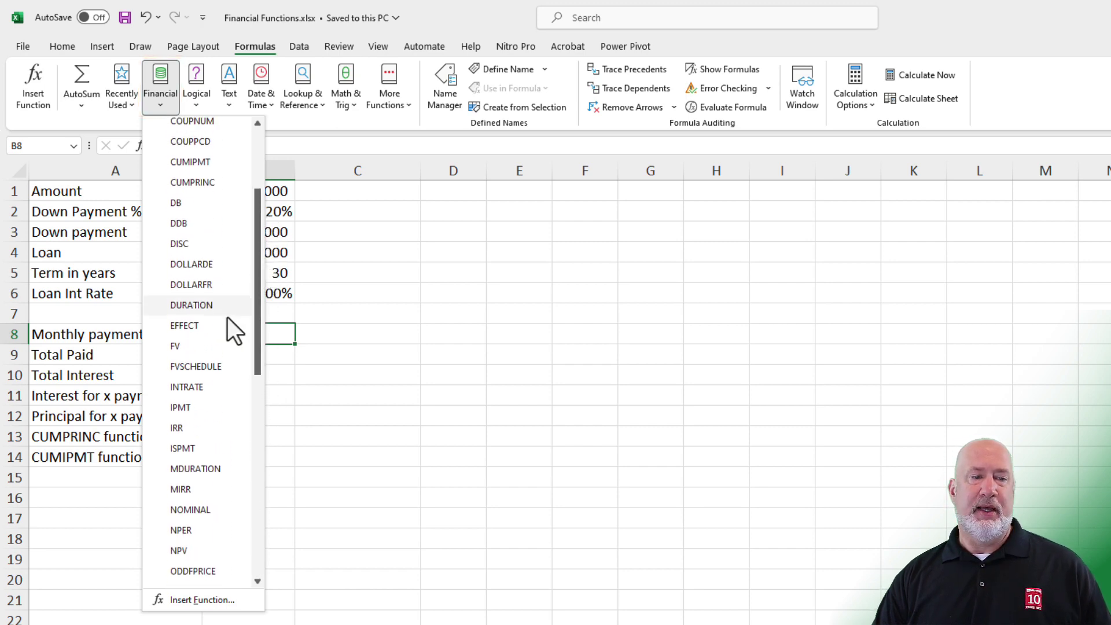
scroll(195, 399, down, 5)
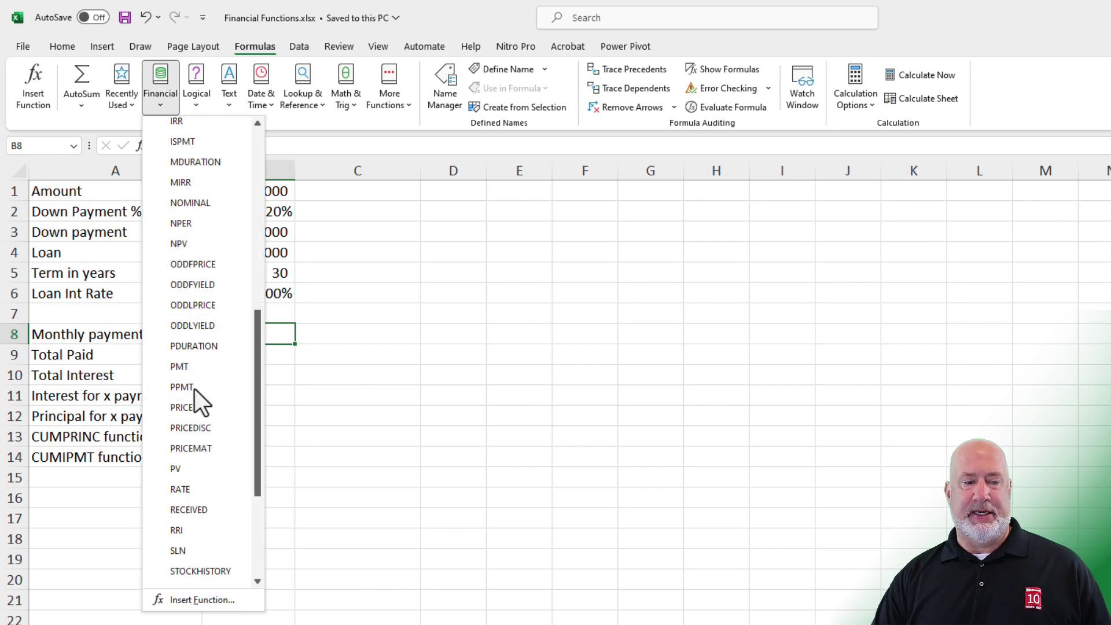
drag(258, 374, 261, 401)
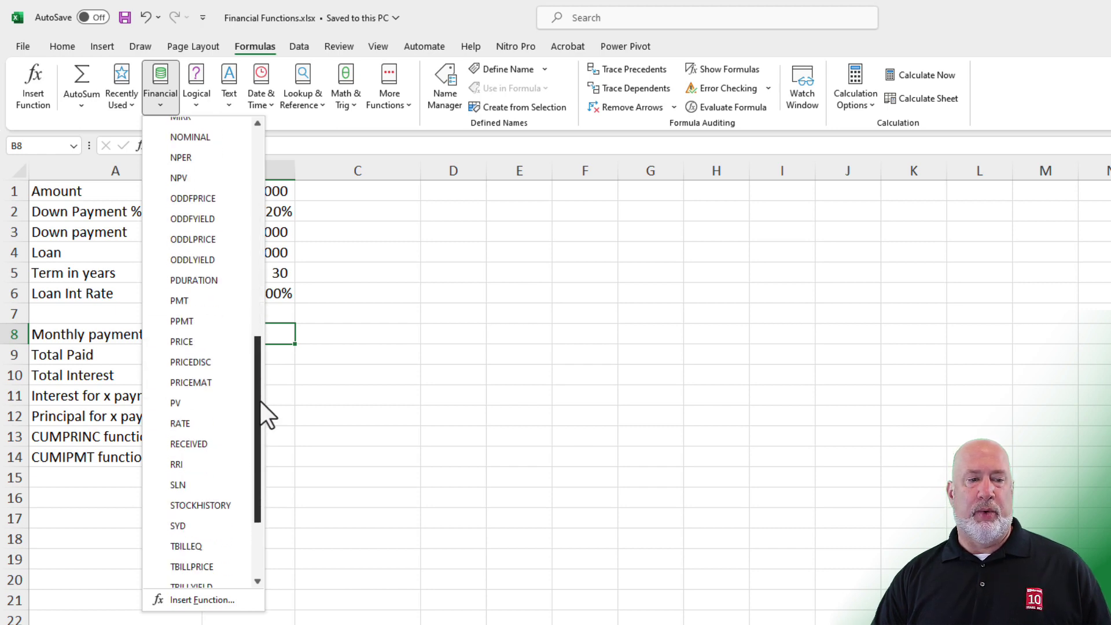
click(193, 302)
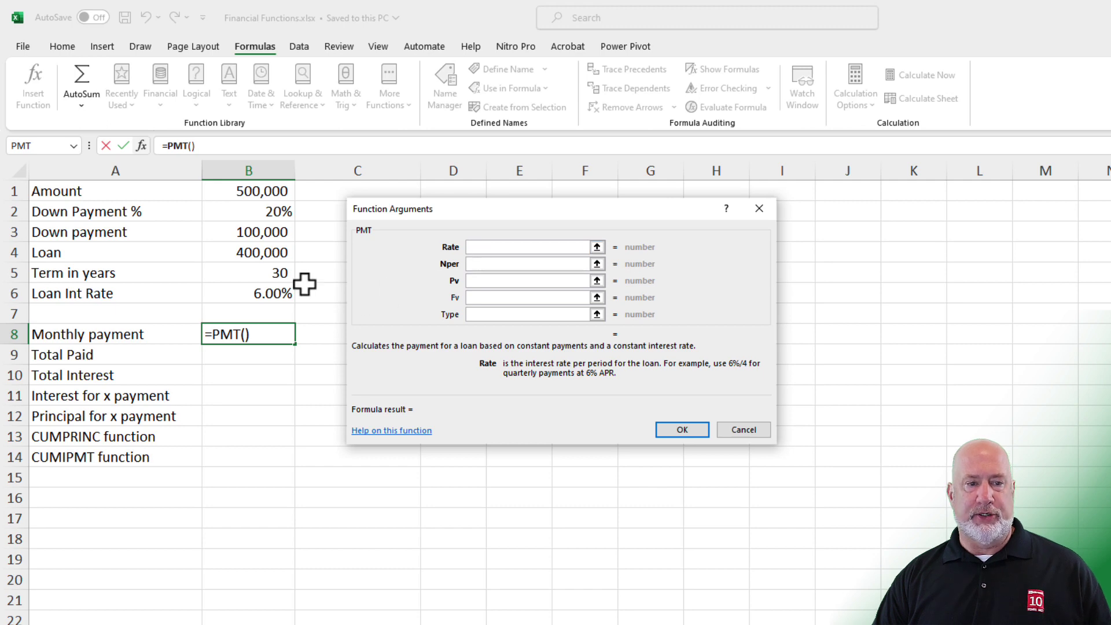
- Set the PMT rate to B6/12 and the number of periods to B5*12
click(283, 293)
text(/)
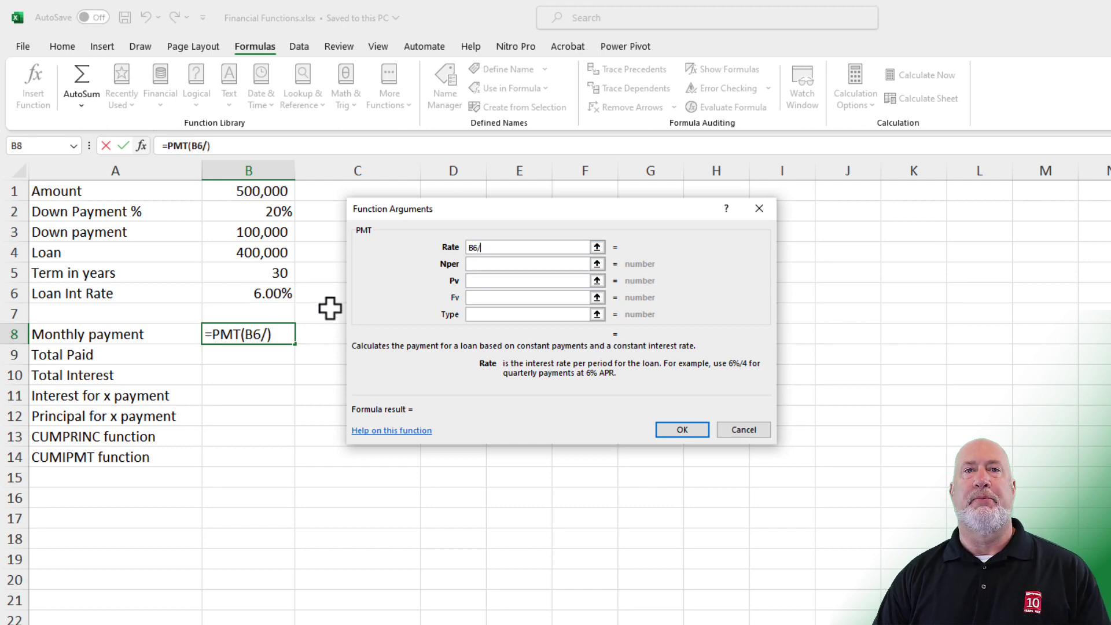
text(12)
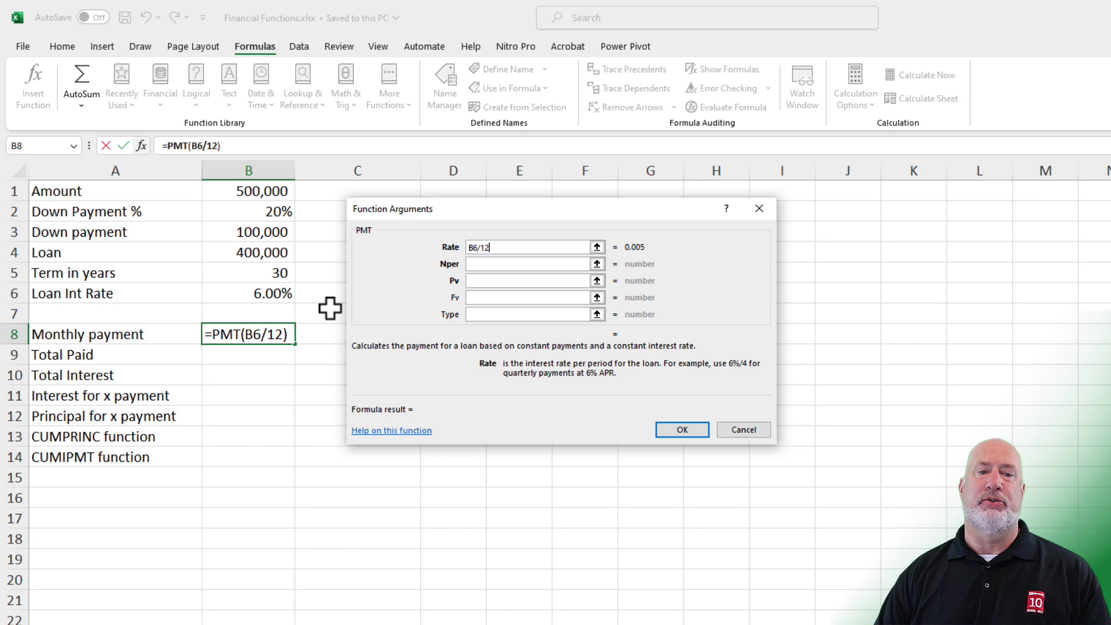
click(473, 266)
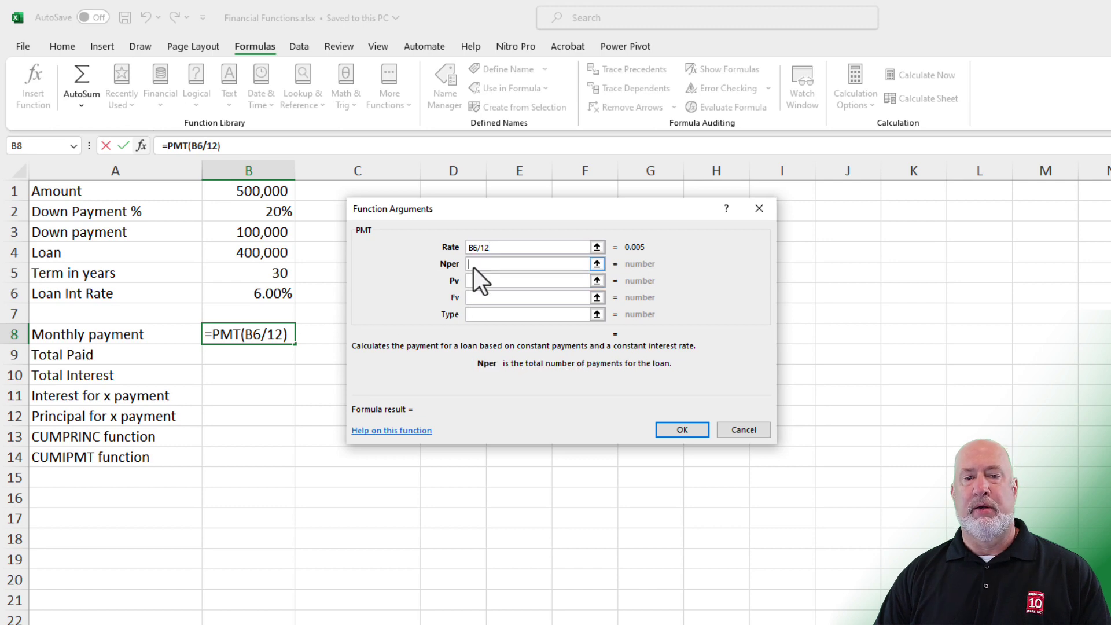
click(262, 275)
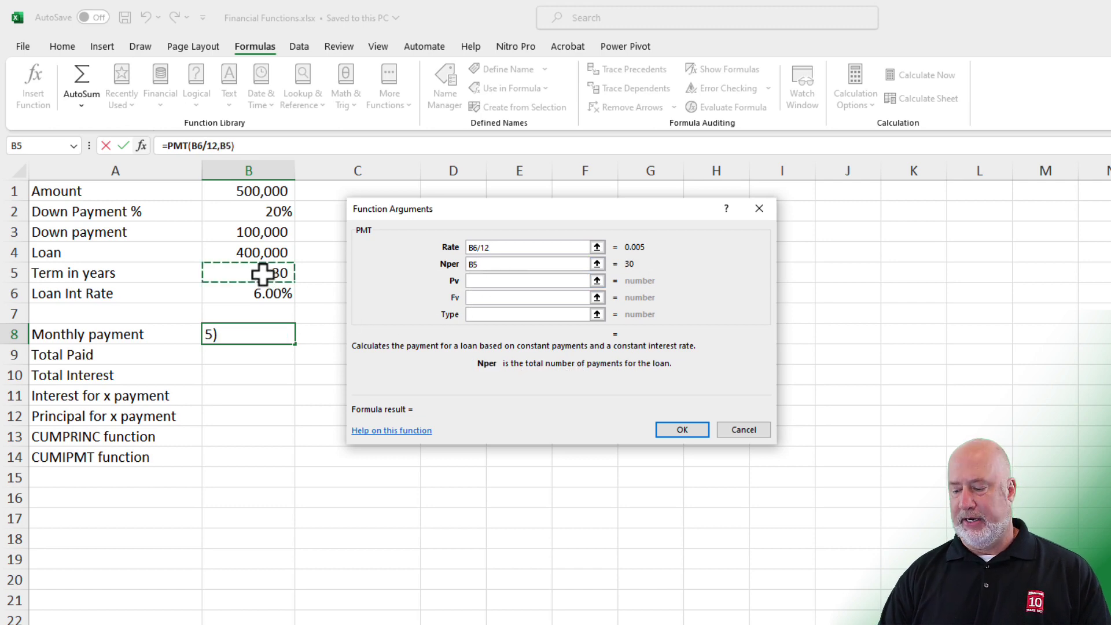
text(*12)
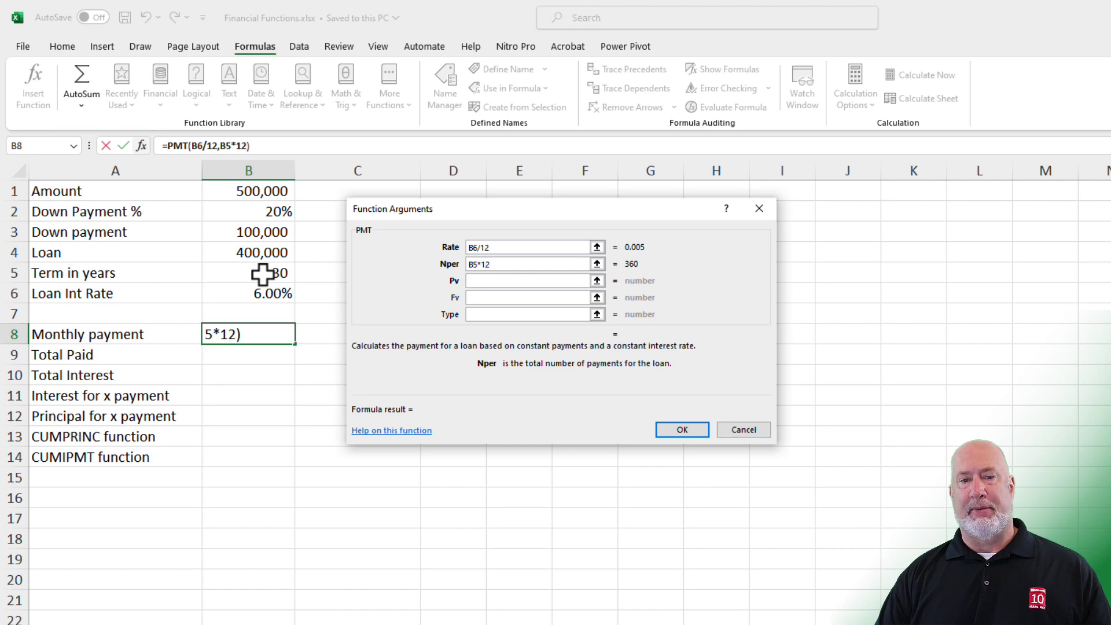
- Set the PMT present value to the negated loan amount, -B4, and complete the function
click(484, 282)
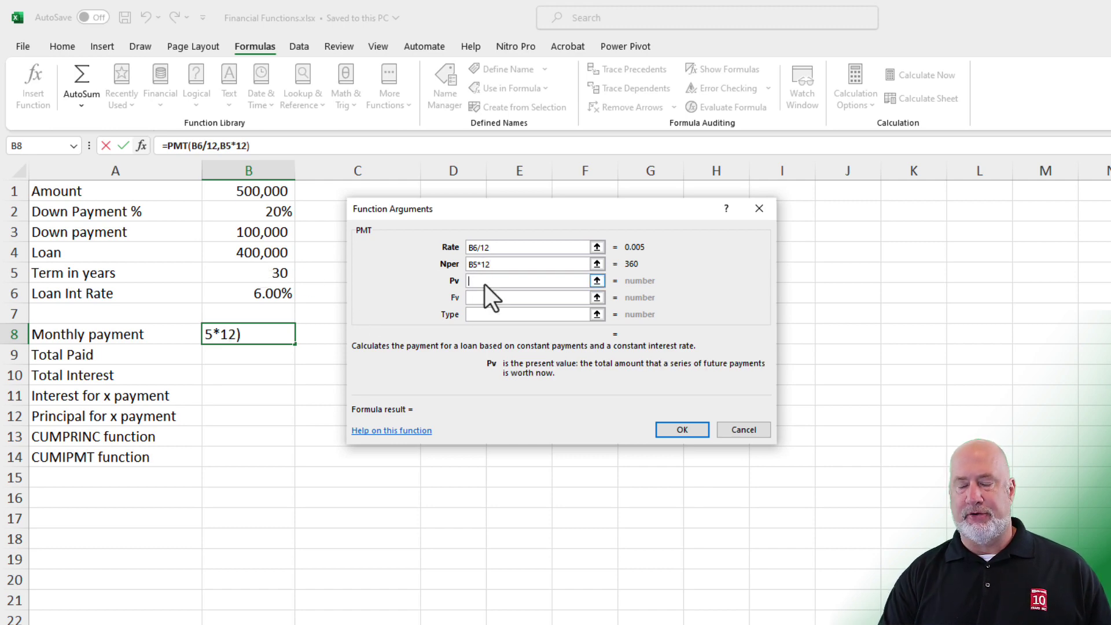
click(256, 253)
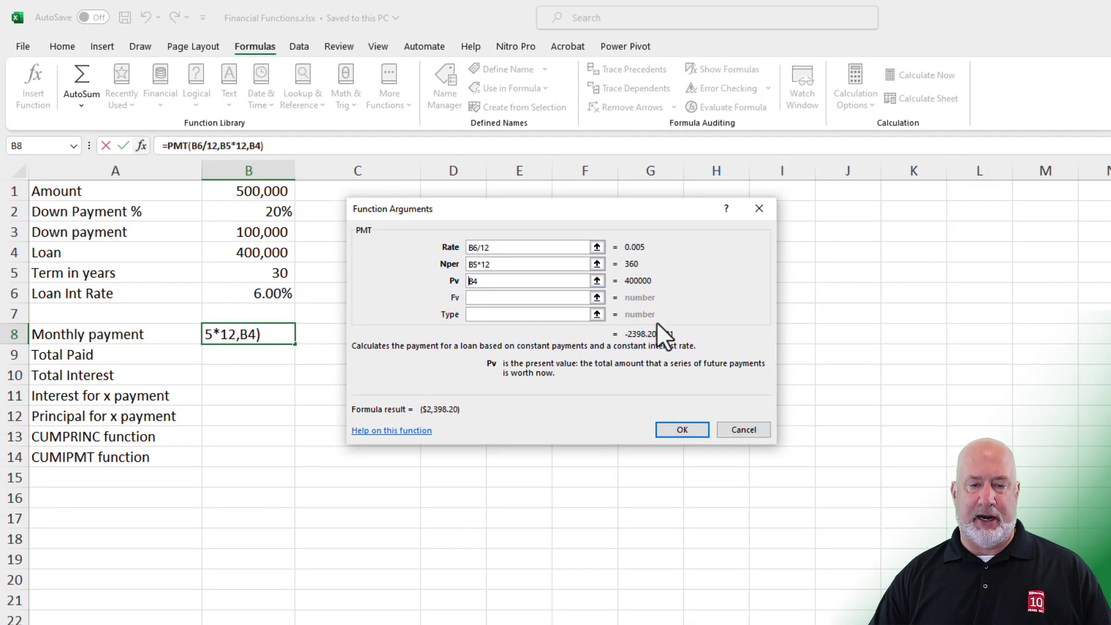
text(-)
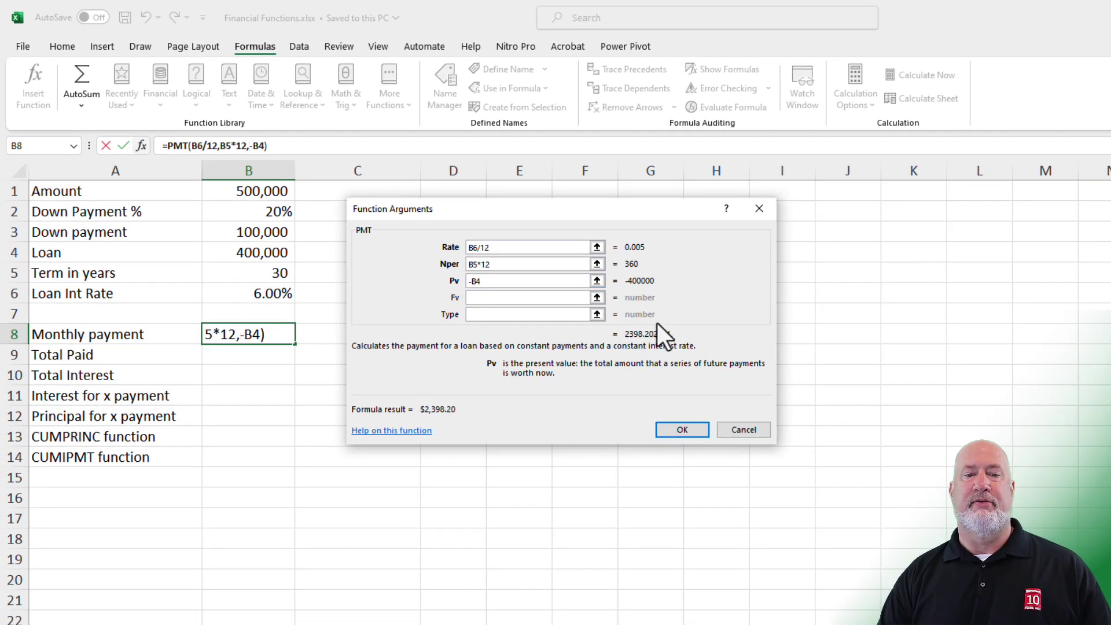
click(671, 430)
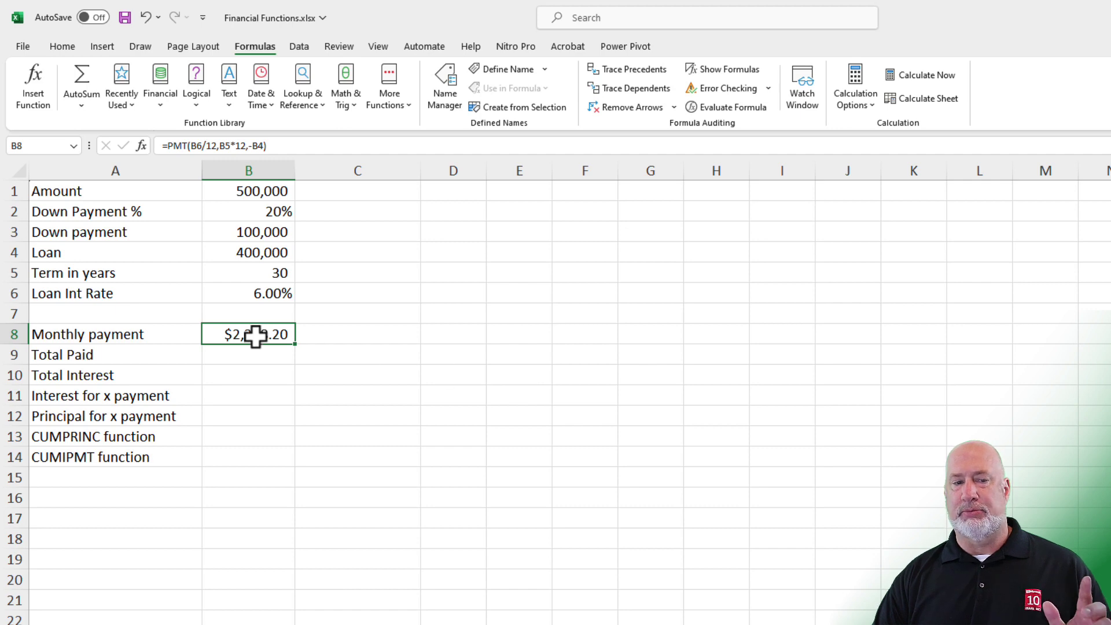
- Calculate the total paid in B9 with the formula =B8*B5*12
click(258, 354)
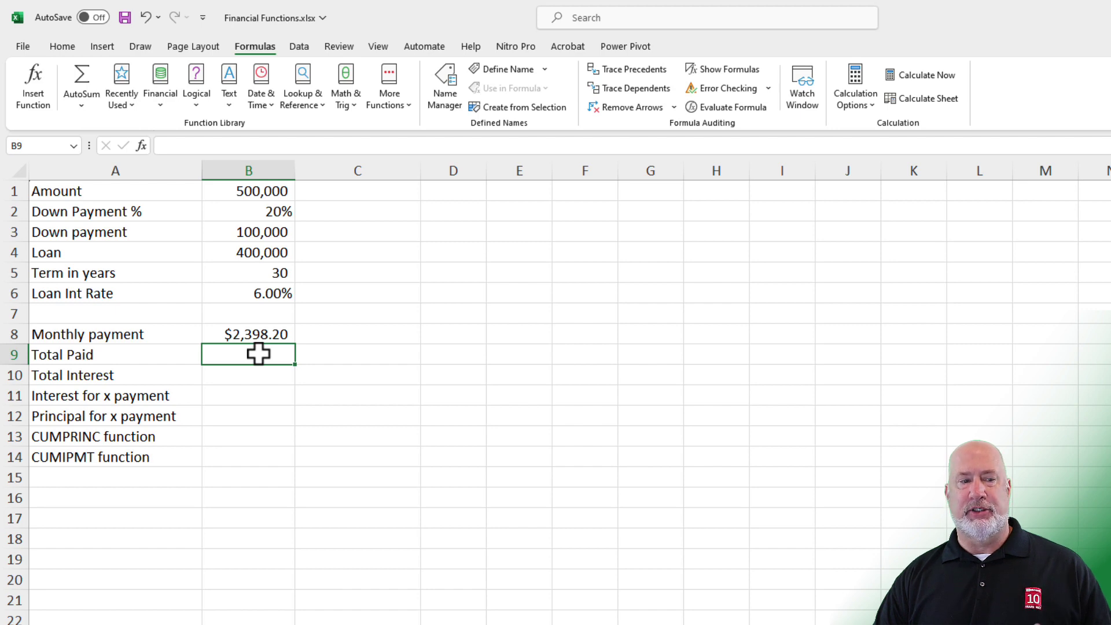
text(=)
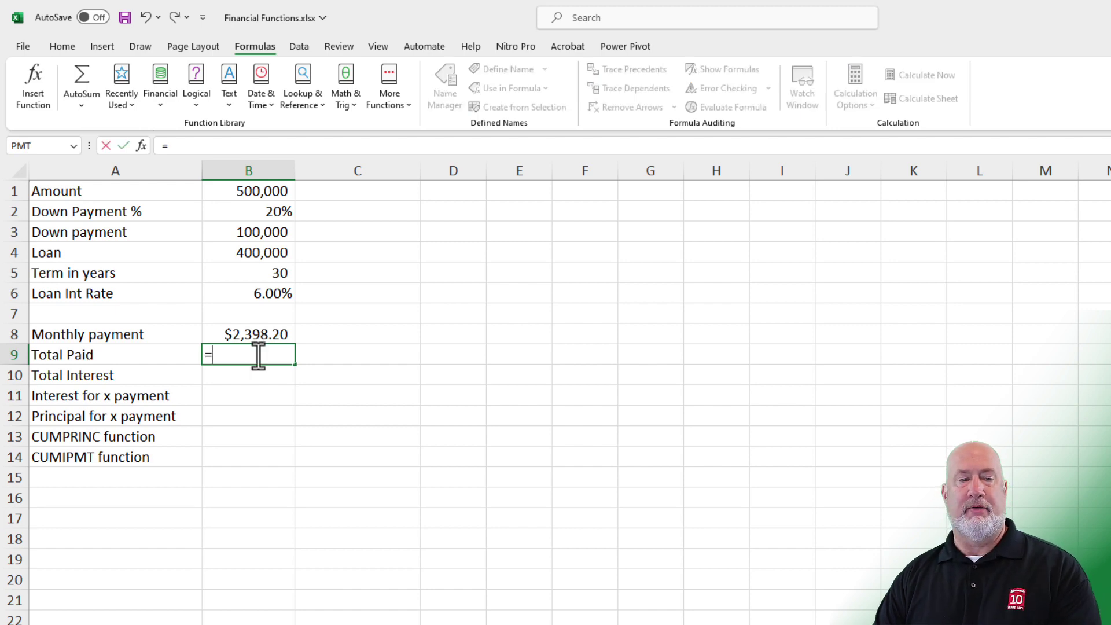
click(258, 333)
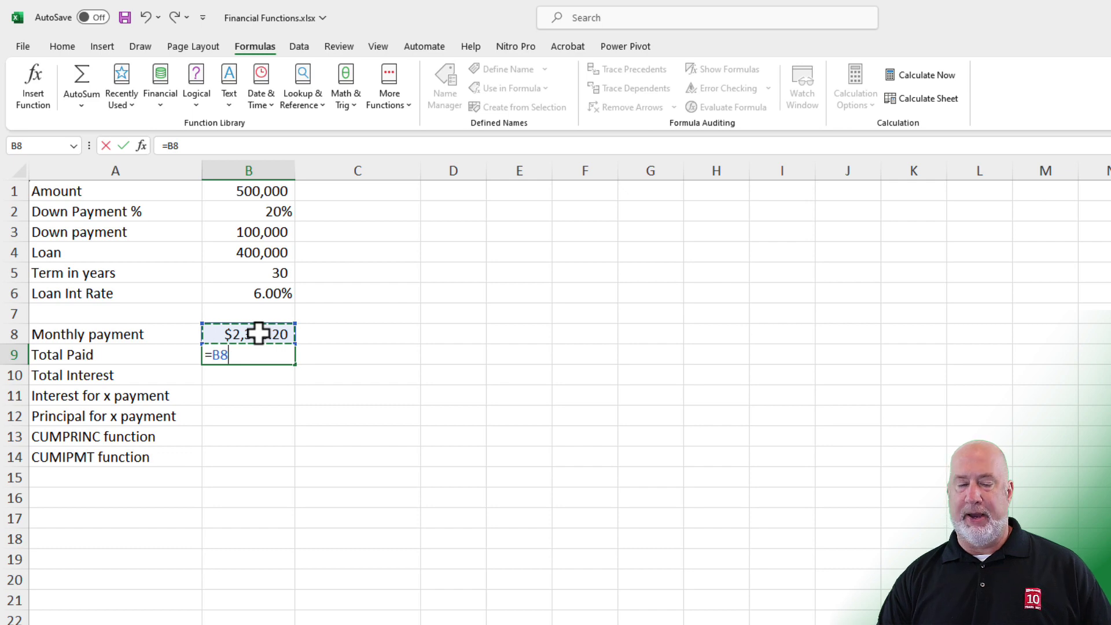
text(*)
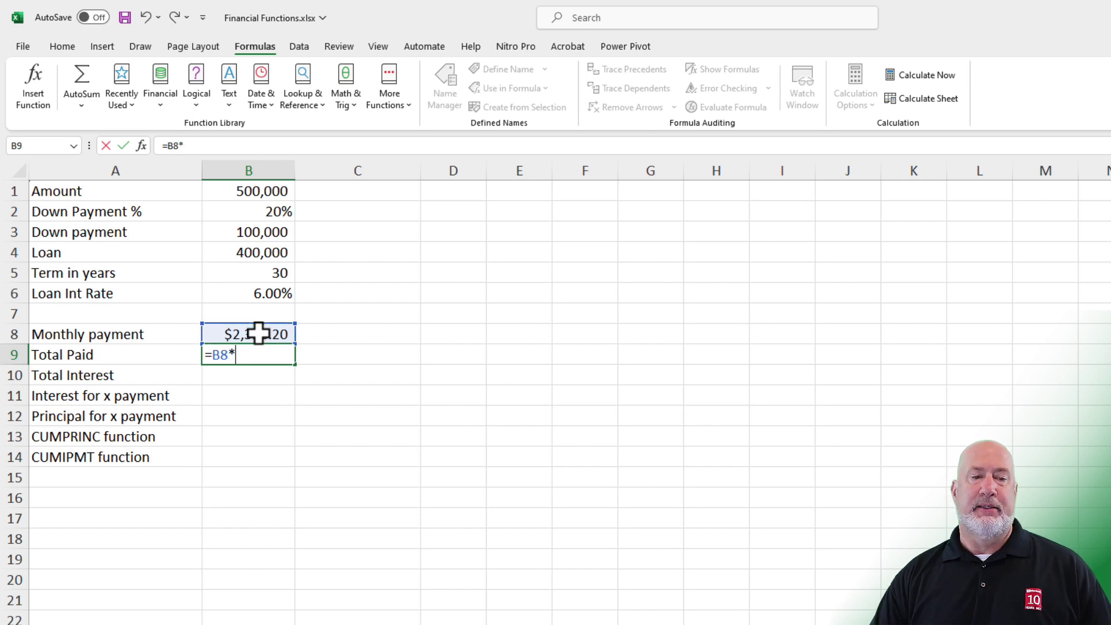
click(265, 274)
text(*12)
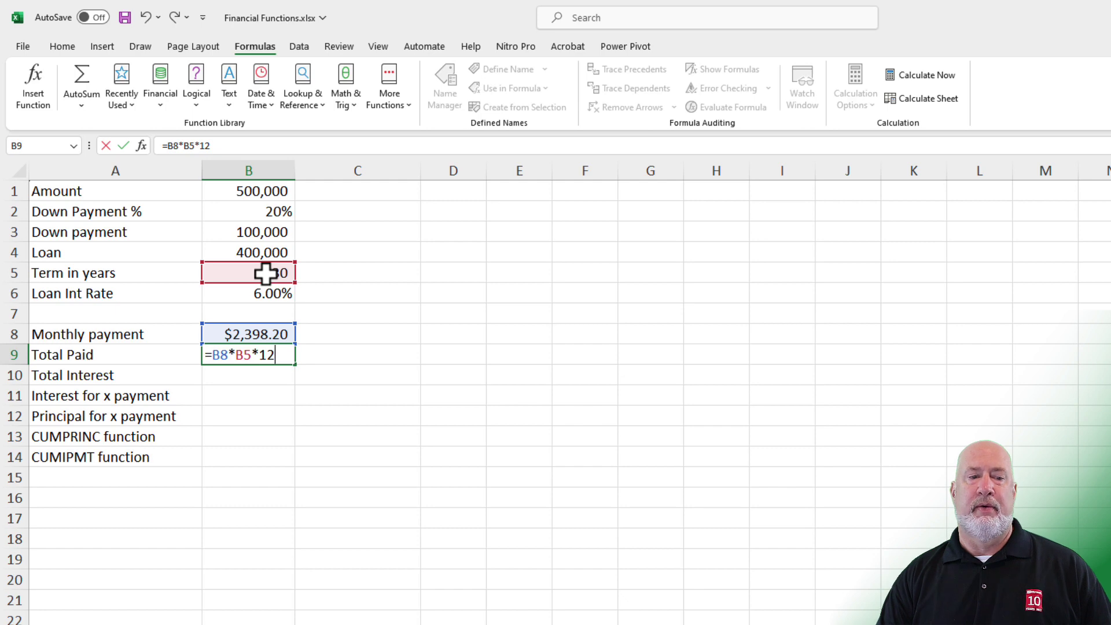
key(ctrl+Return)
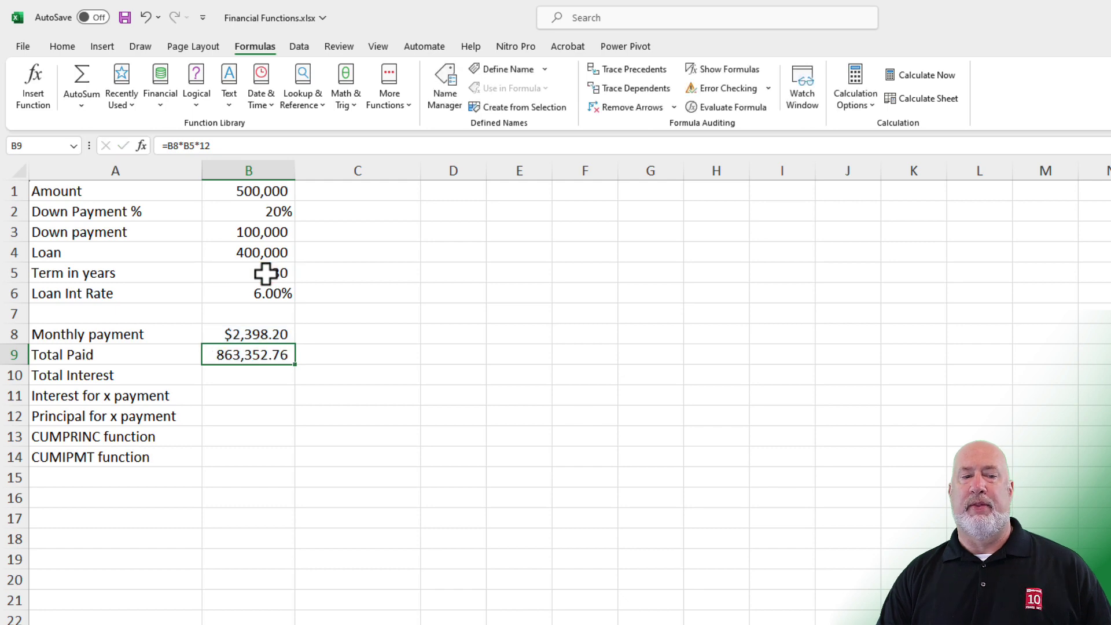
- Calculate the total interest in B10 with the formula =B9-B4
key(Down)
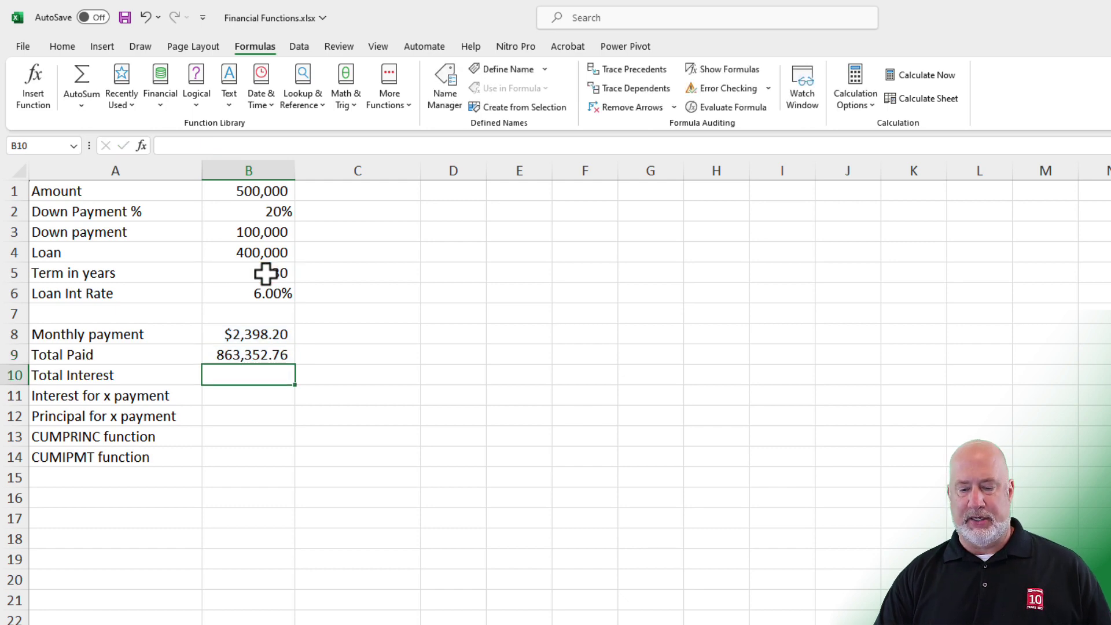
text(=)
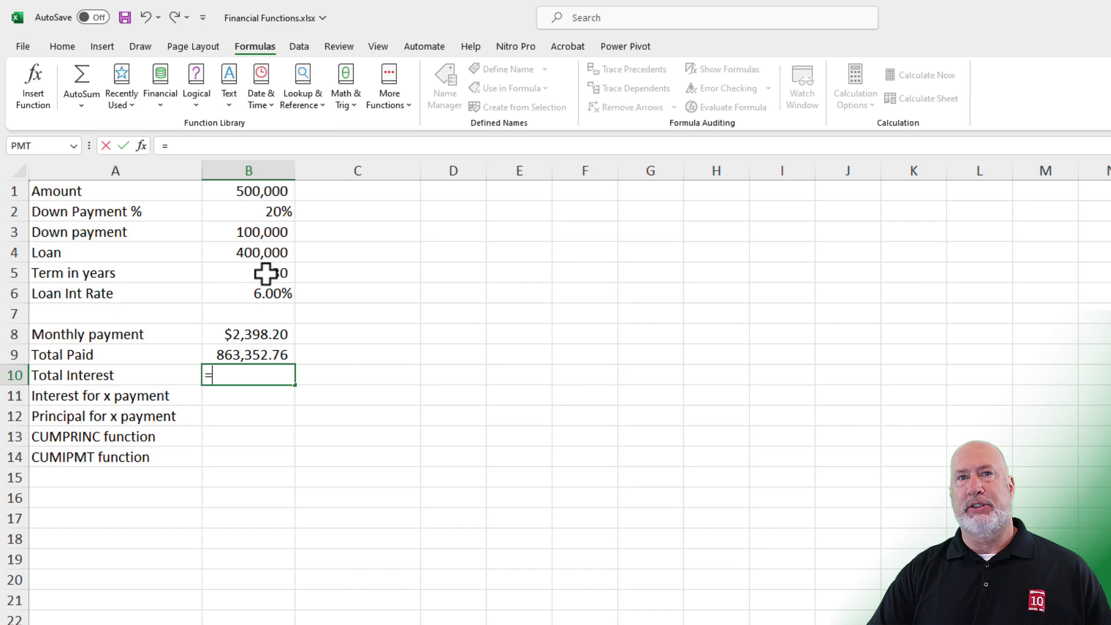
key(Up)
text(-)
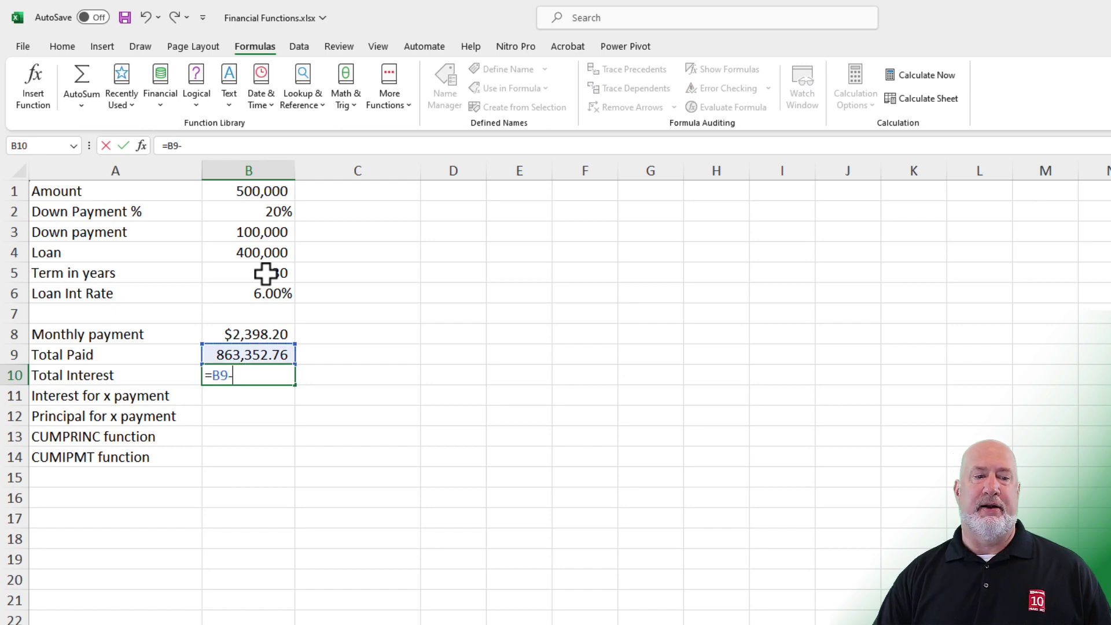
click(247, 253)
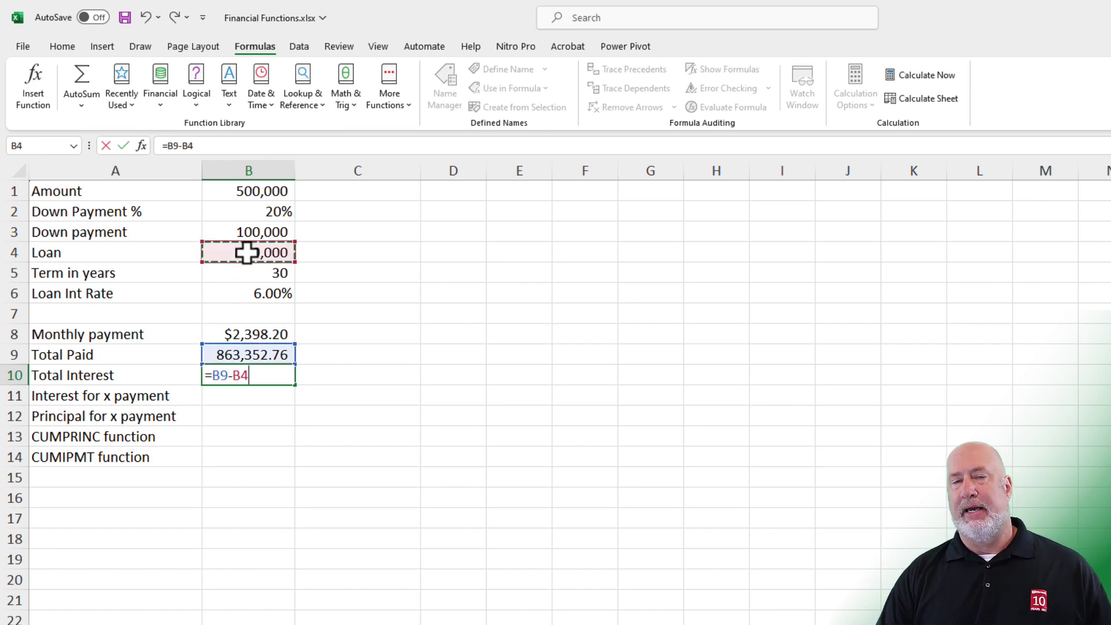
key(Return)
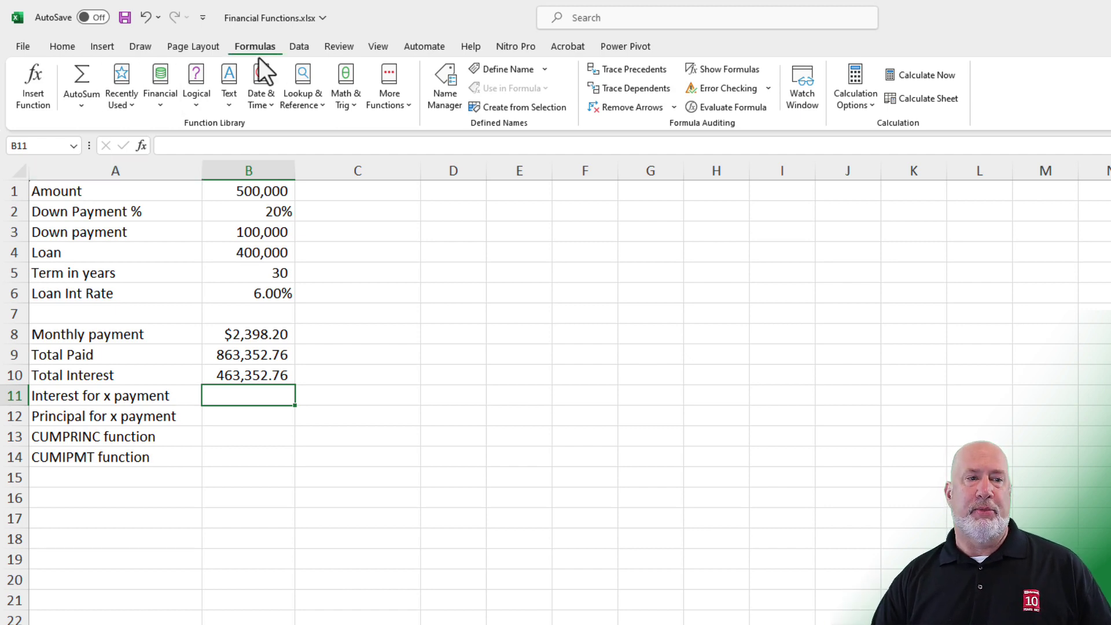
- Insert the IPMT financial function in B11 and set its rate to the monthly loan rate, B6/12
click(161, 106)
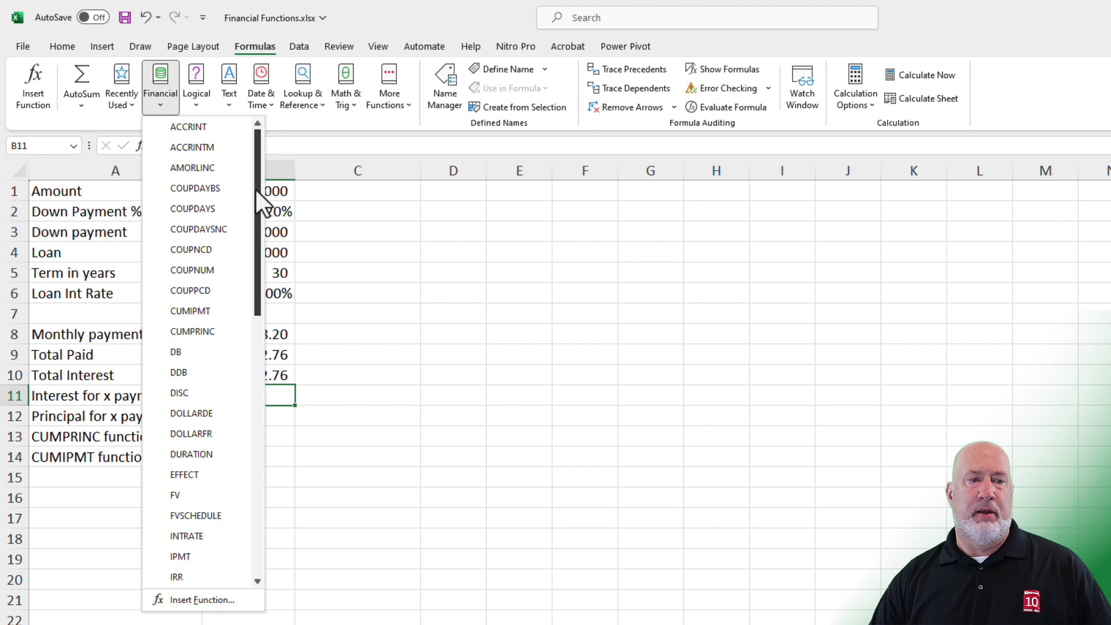
drag(256, 189, 255, 256)
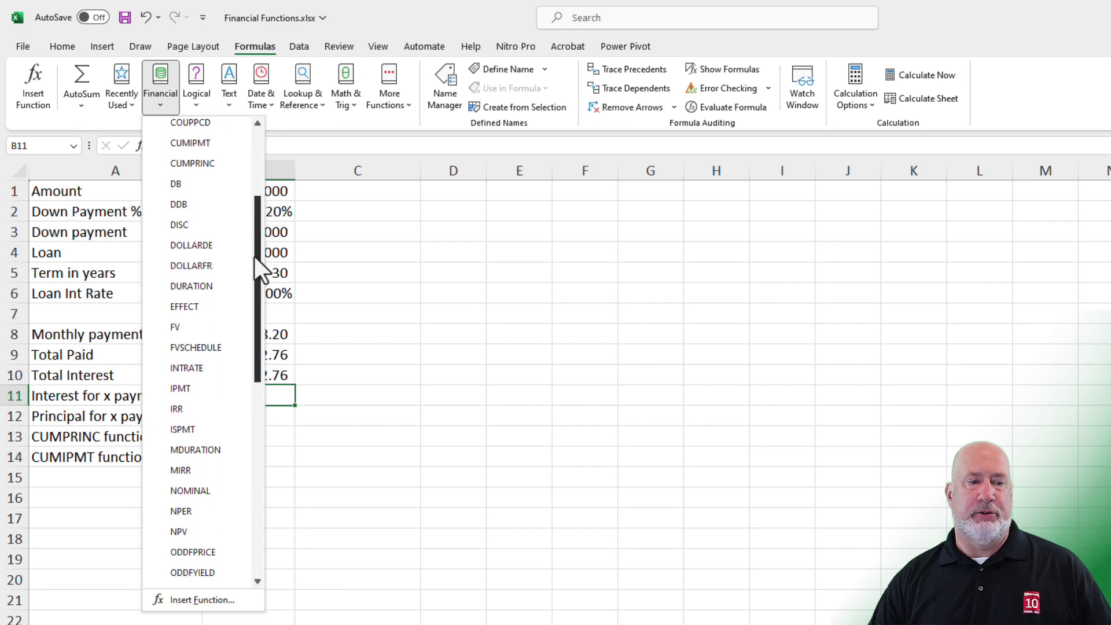
click(193, 388)
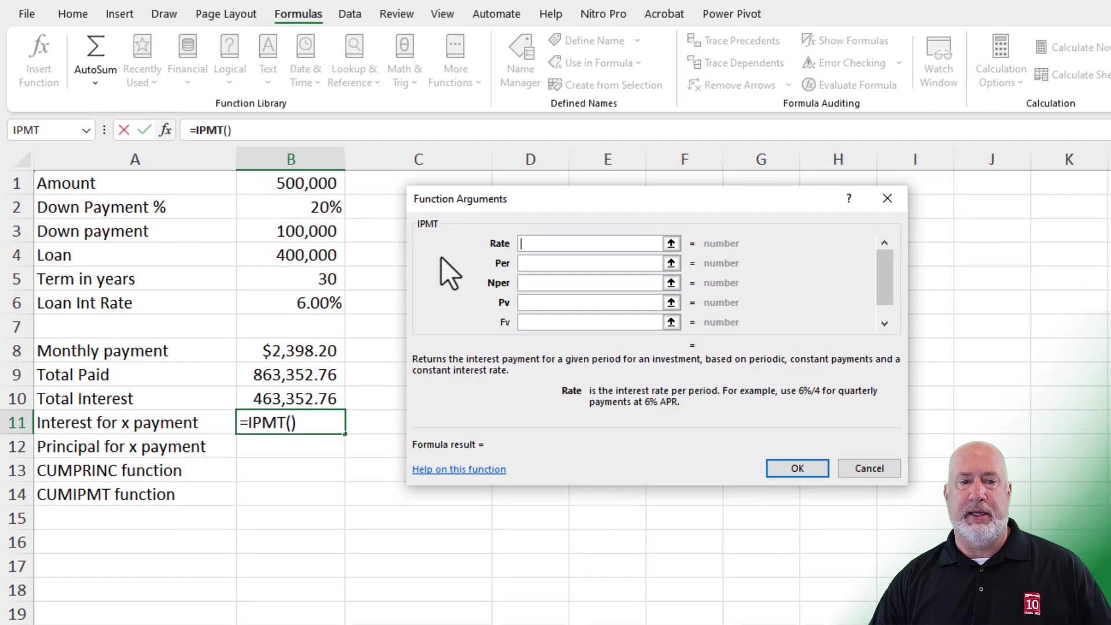
drag(508, 201, 505, 204)
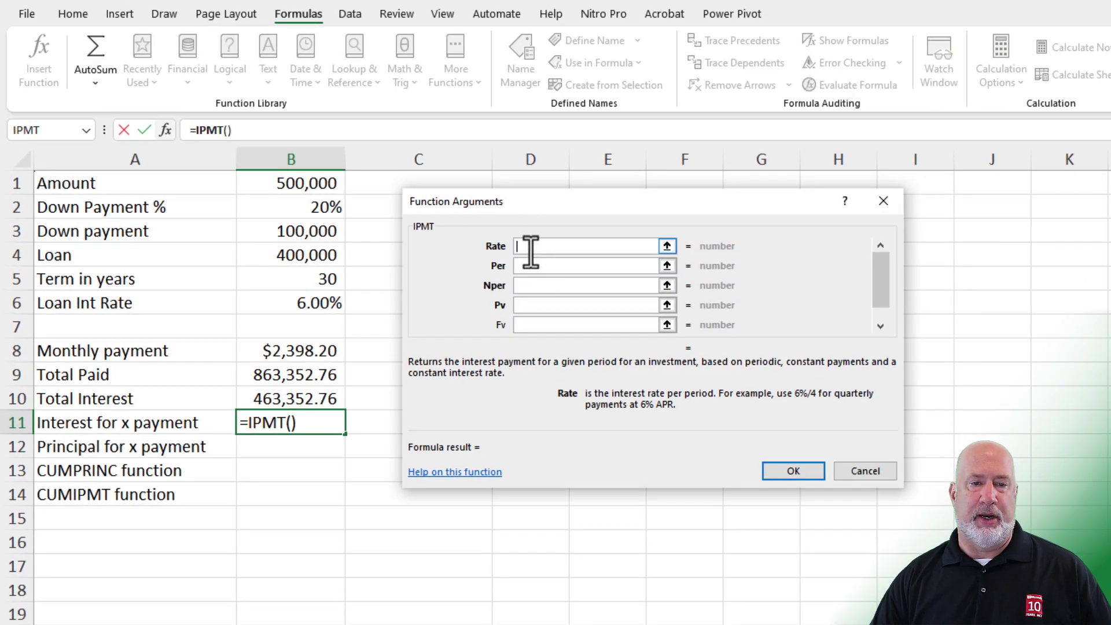
click(322, 306)
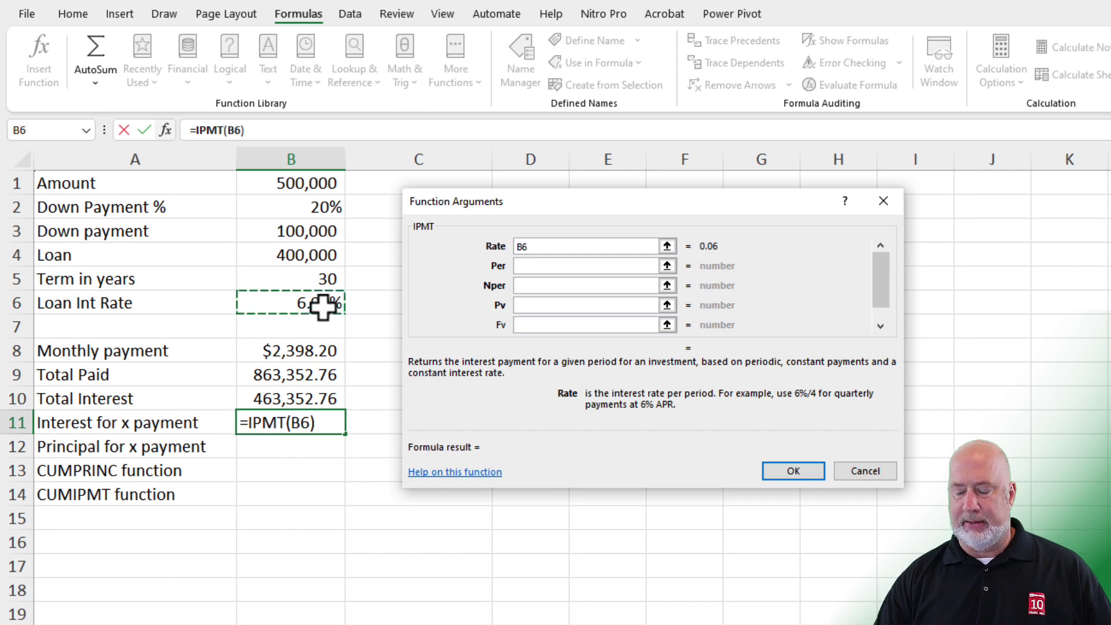
text(/12)
key(Tab)
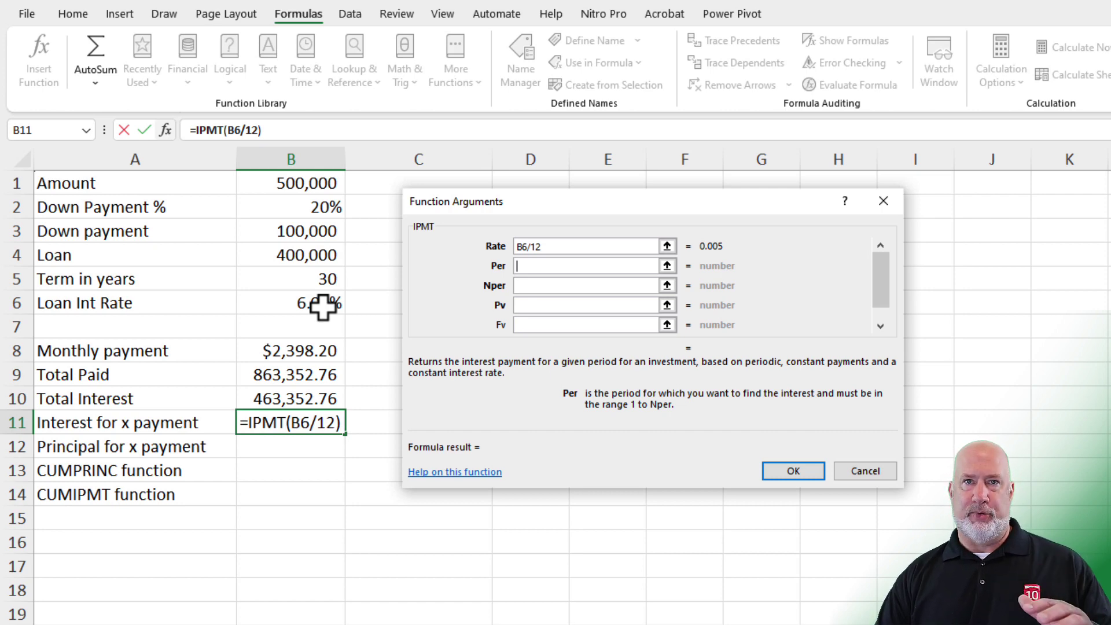
- Set the IPMT period to 1 and the total number of periods to B5*12
text(1)
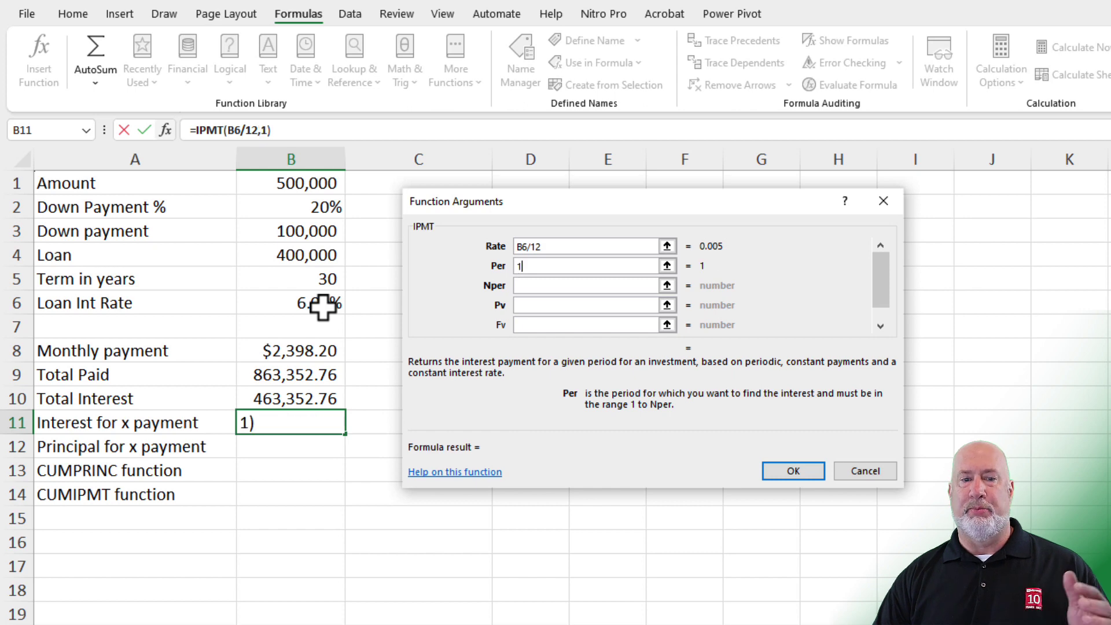
click(544, 285)
click(322, 281)
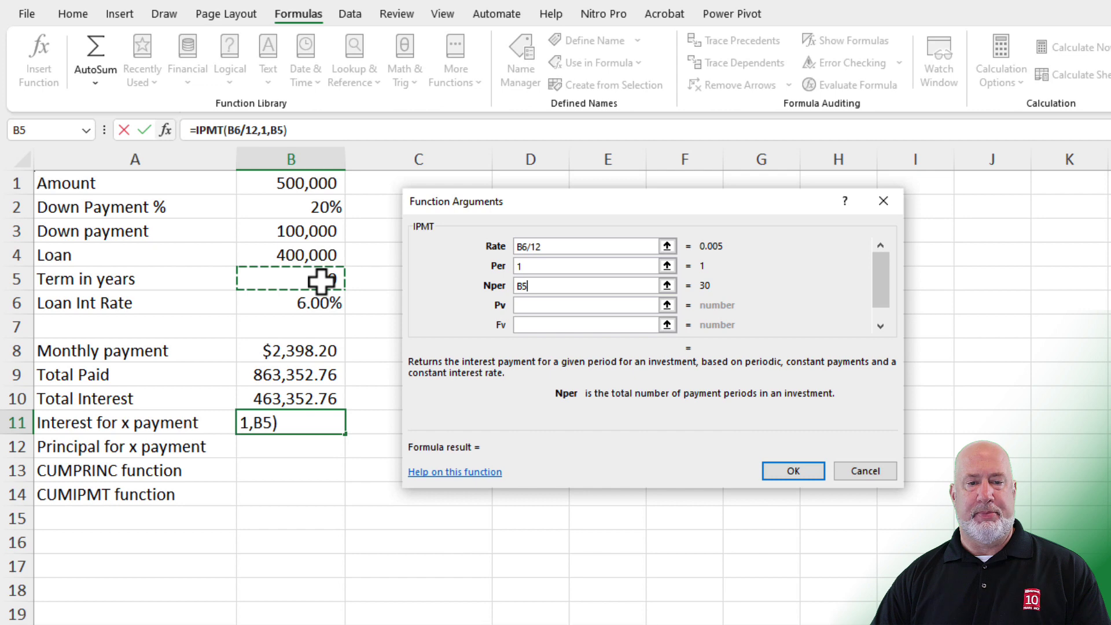
text(*)
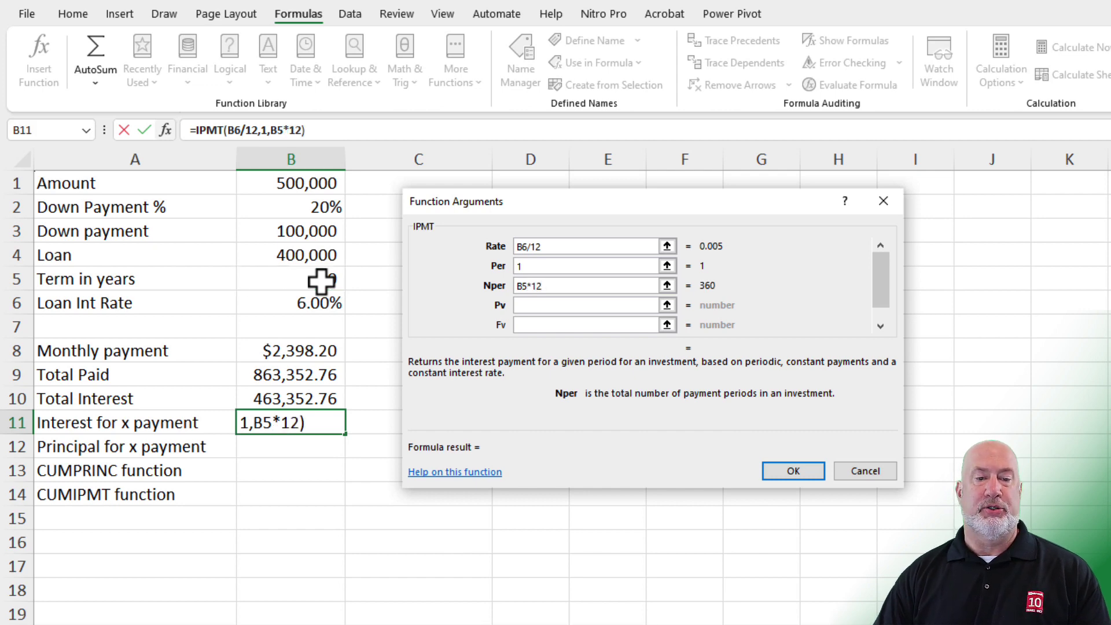
- Set the IPMT present value to the negated loan amount, -B4, and complete the function
click(533, 306)
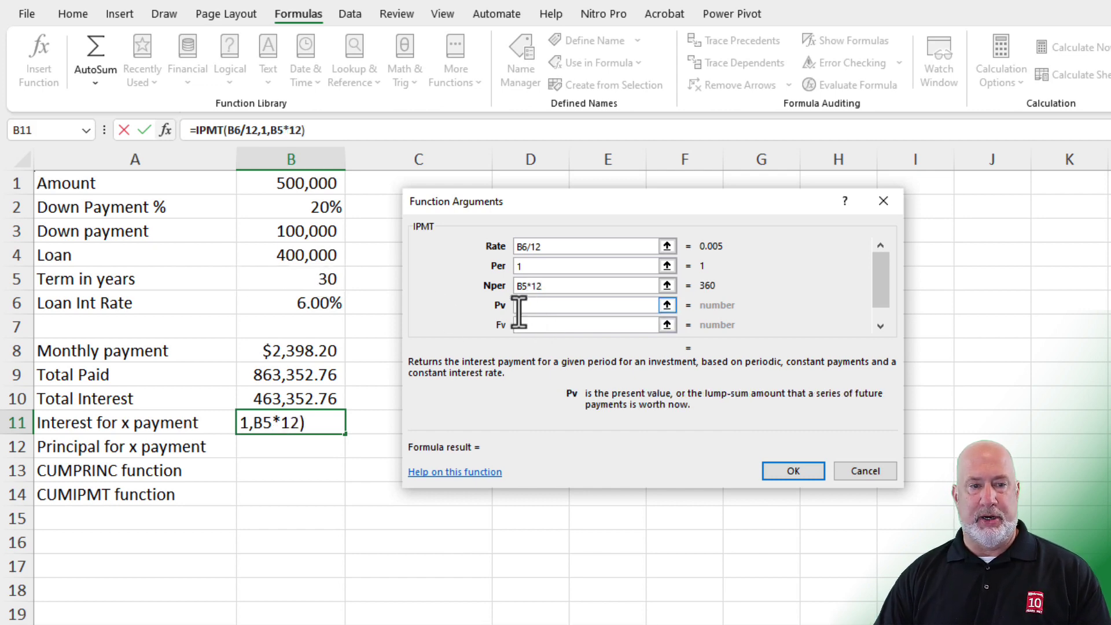
click(317, 255)
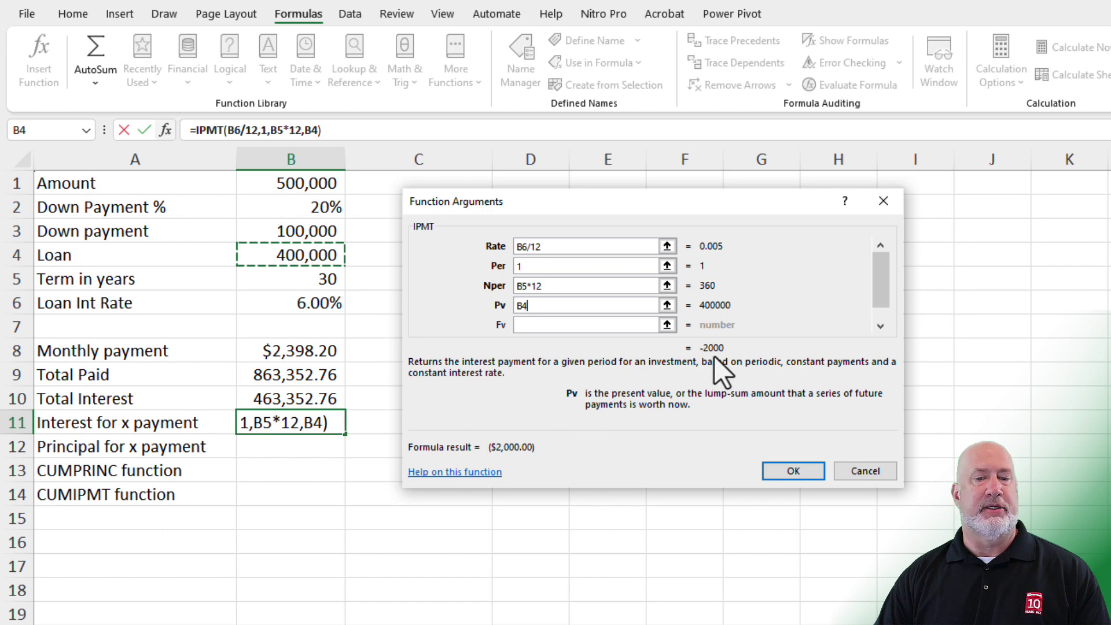
click(519, 309)
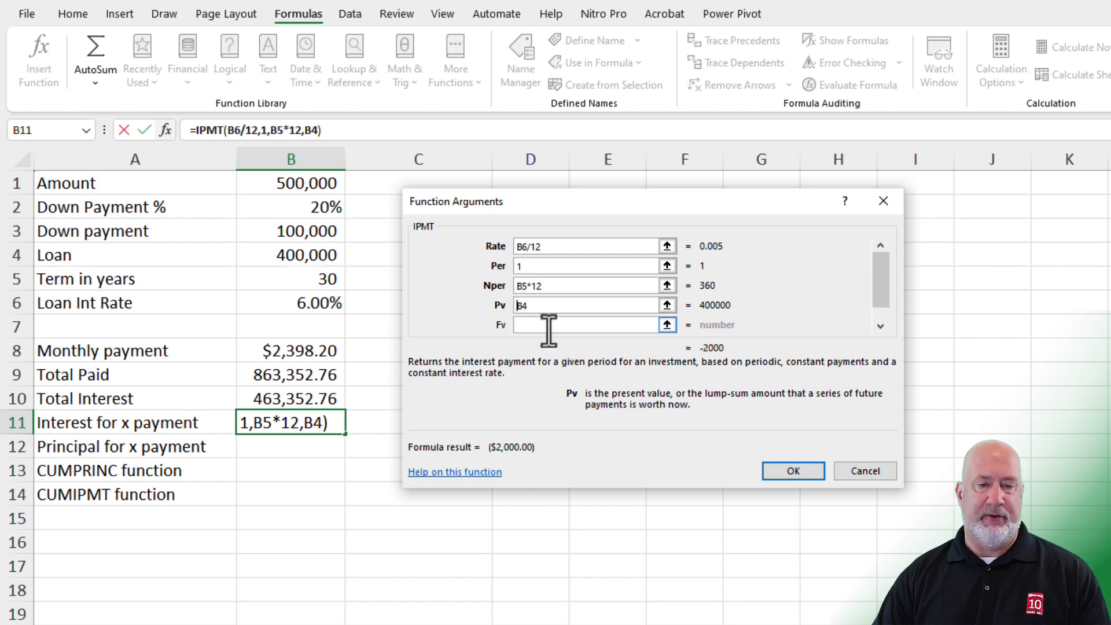
text(-)
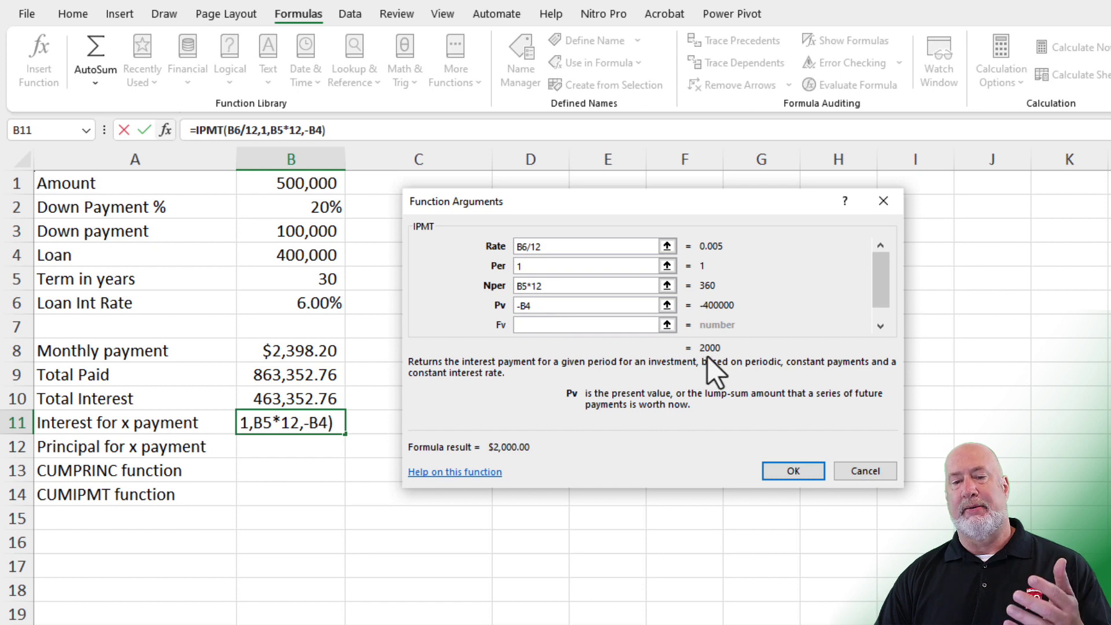
click(774, 469)
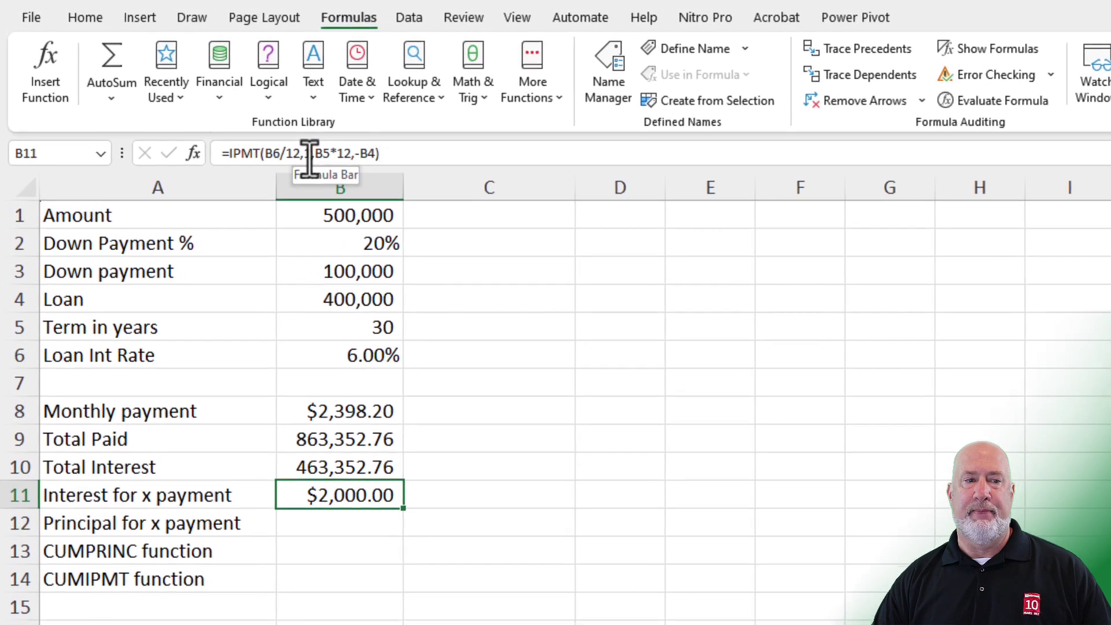
- Try payment period 180 instead of the first period in the IPMT formula in B11
click(265, 132)
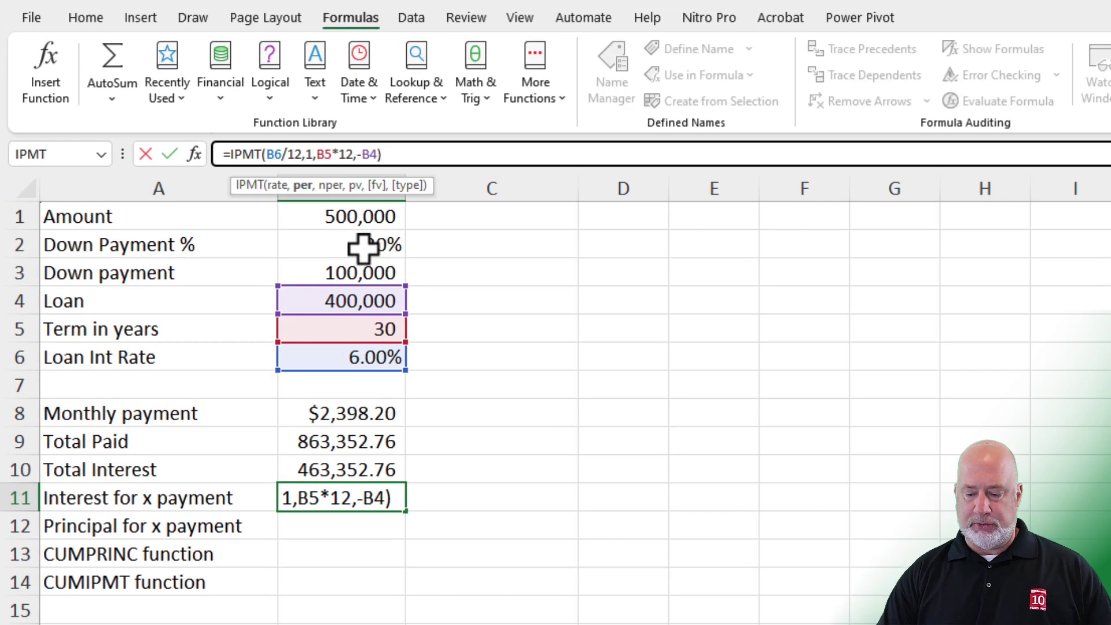
key(BackSpace)
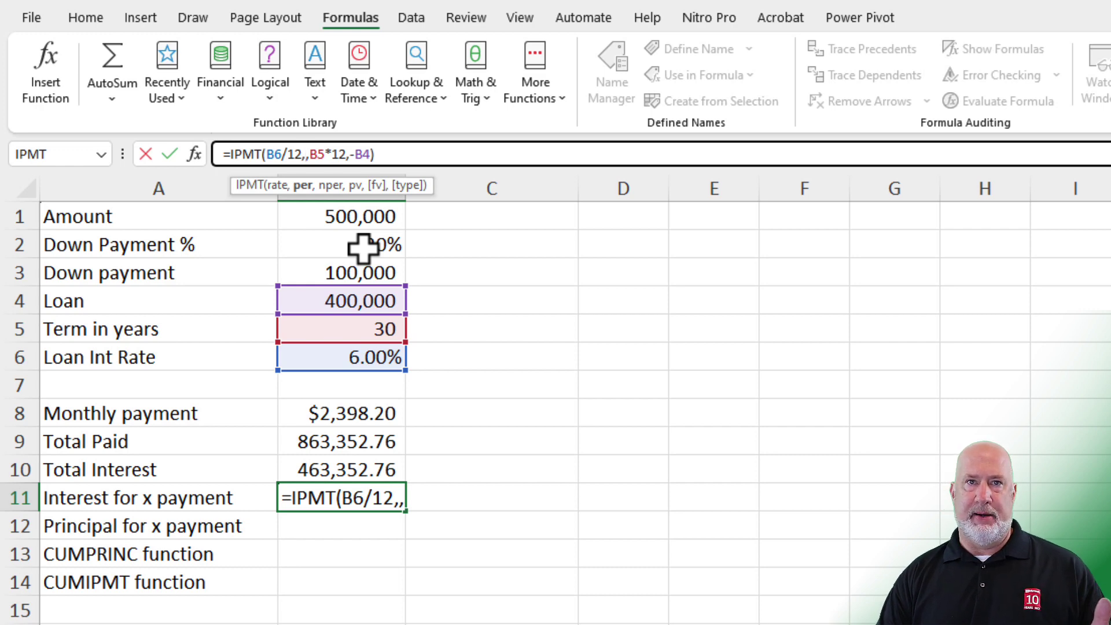
text(1)
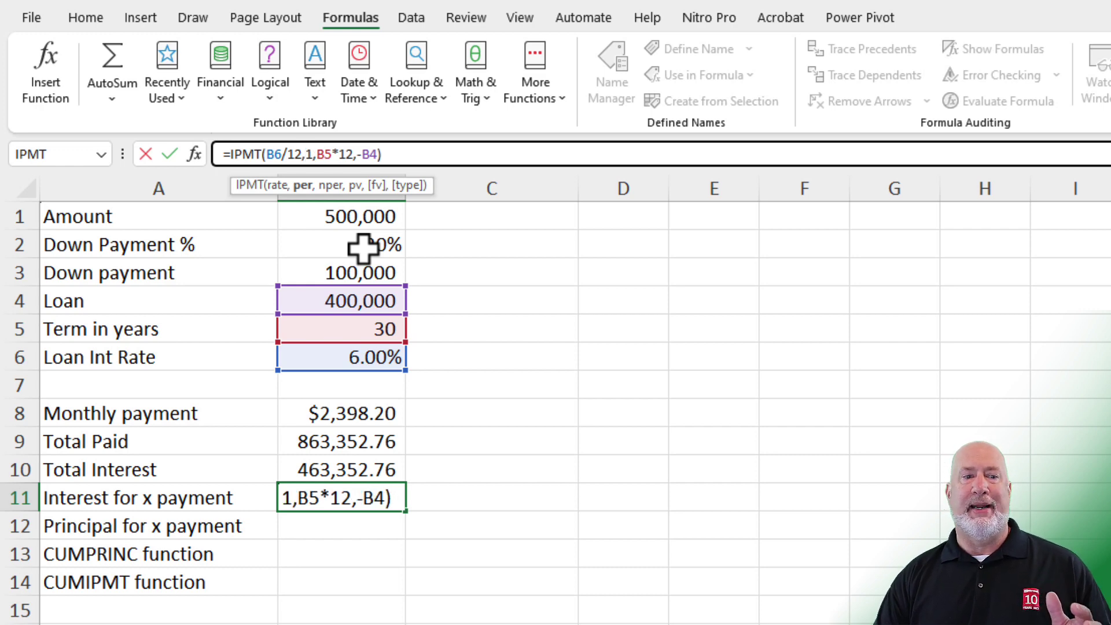
text(80)
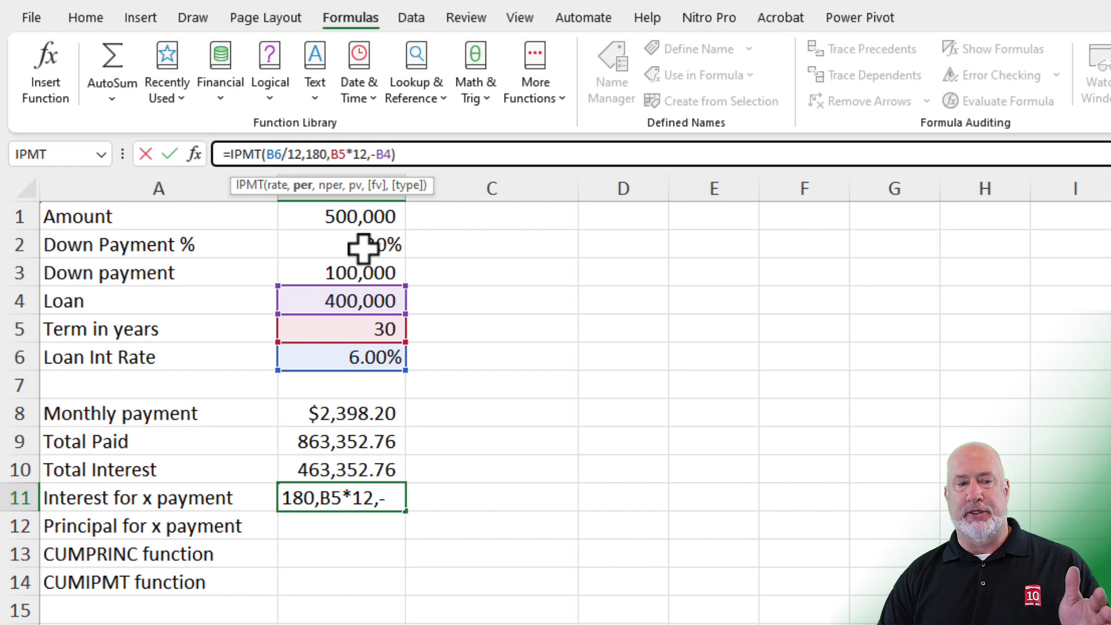
key(Return)
key(Up)
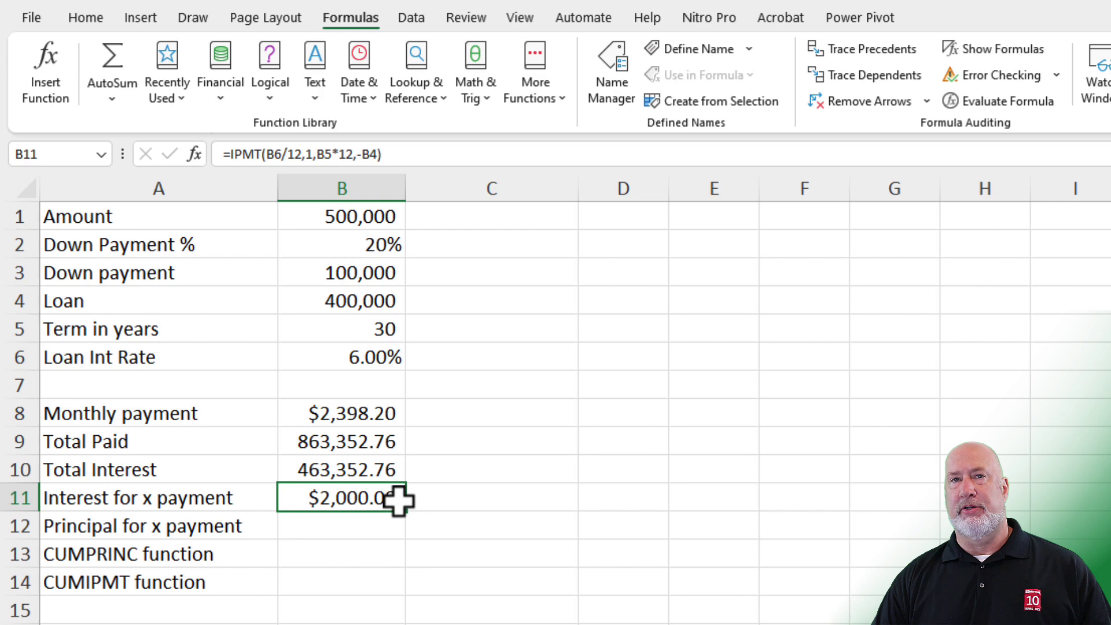
- Insert the PPMT financial function in B12 and set its rate to B6/12
click(347, 527)
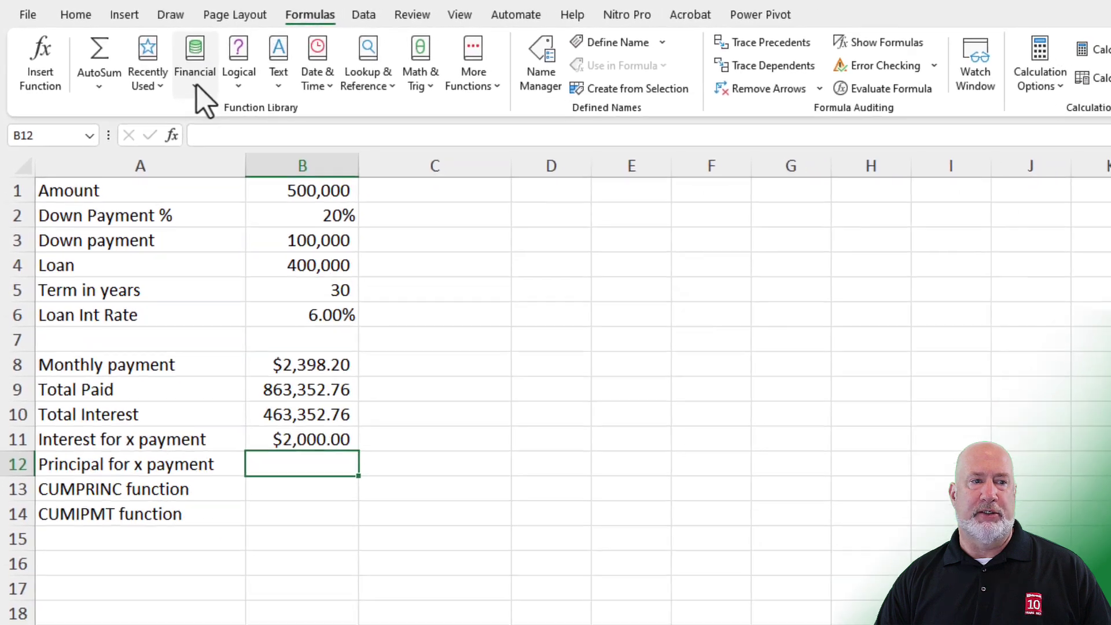
click(222, 96)
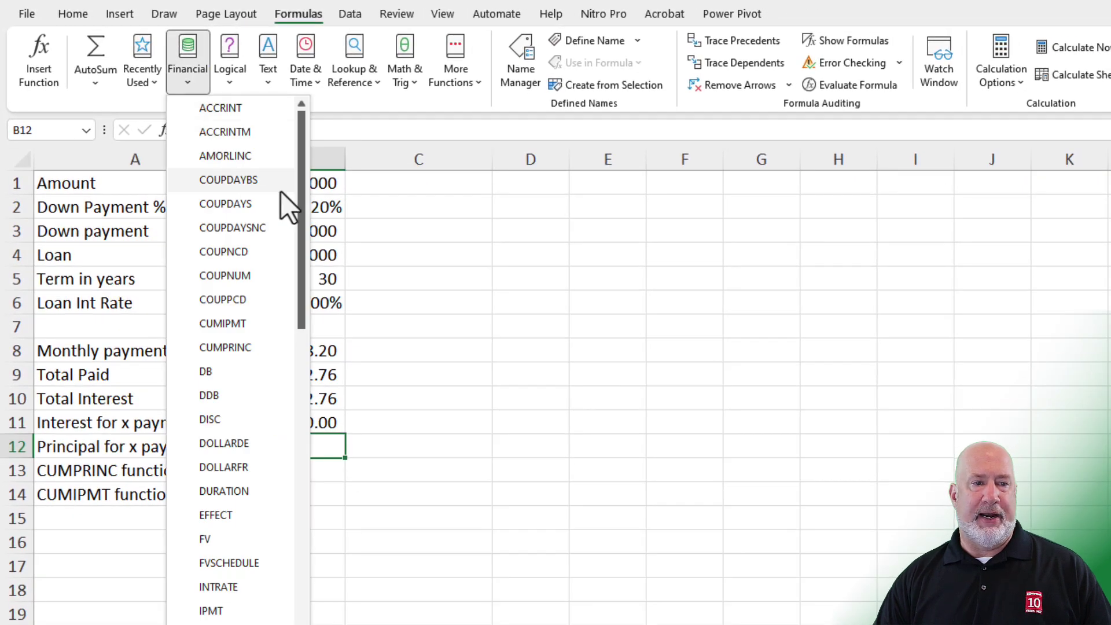
drag(302, 236, 302, 446)
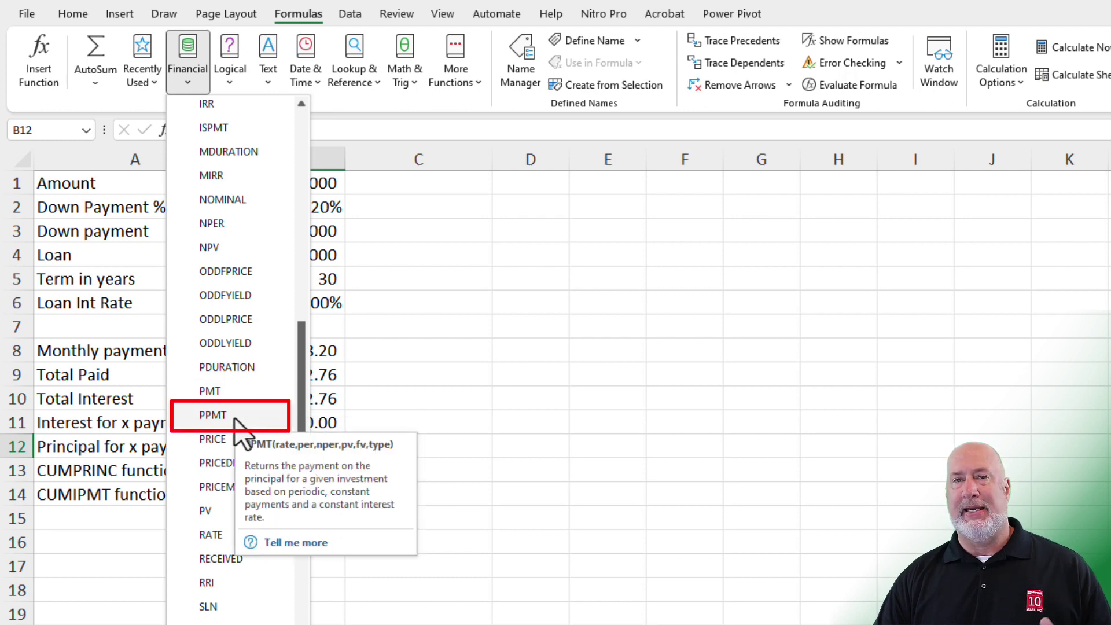
click(234, 416)
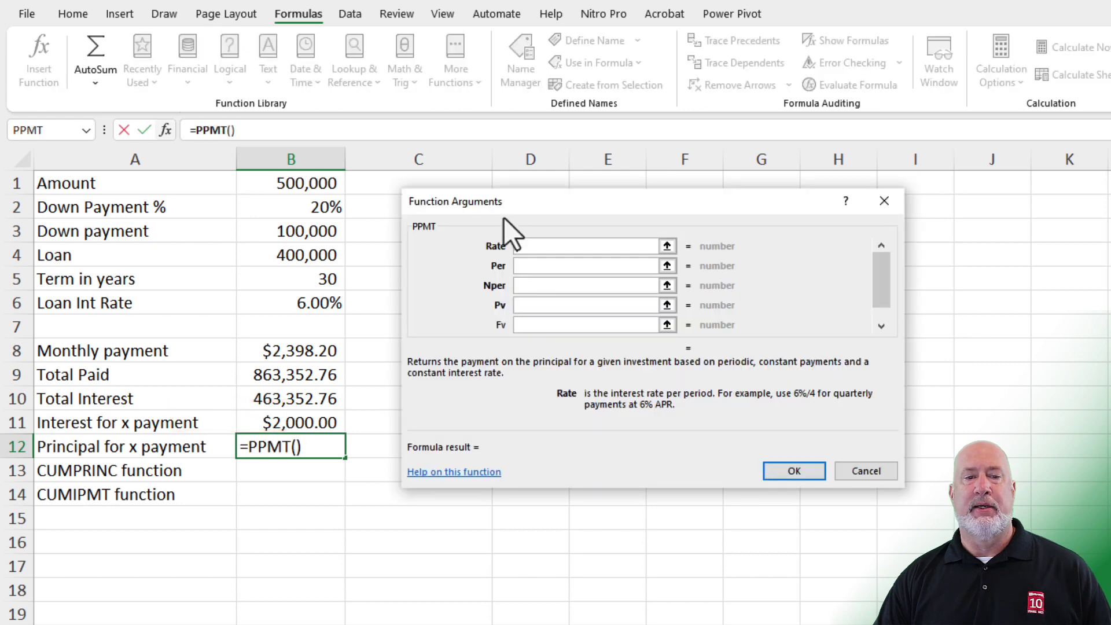
drag(515, 203, 501, 203)
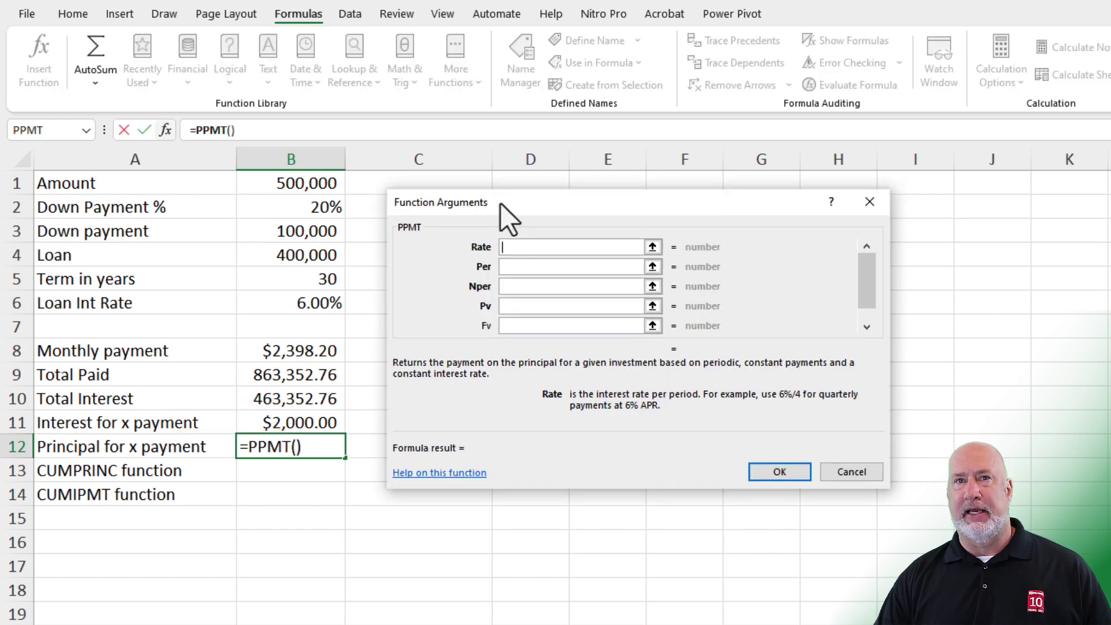
click(307, 301)
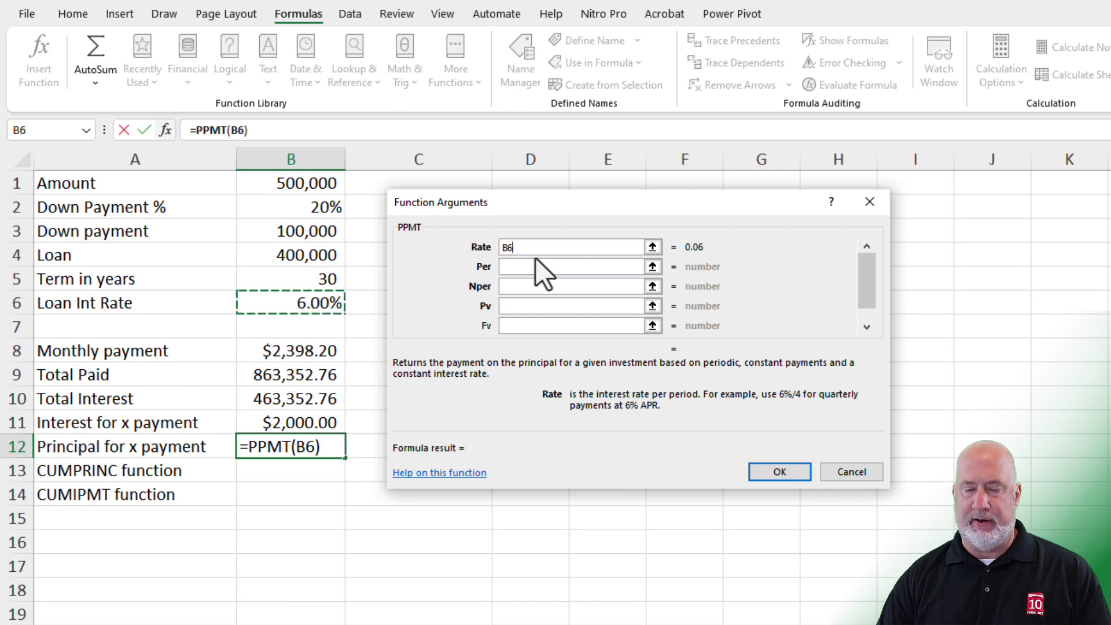
text(/12)
key(Tab)
- Set the PPMT period to 1 and the total number of periods to B5*12
text(1)
key(Tab)
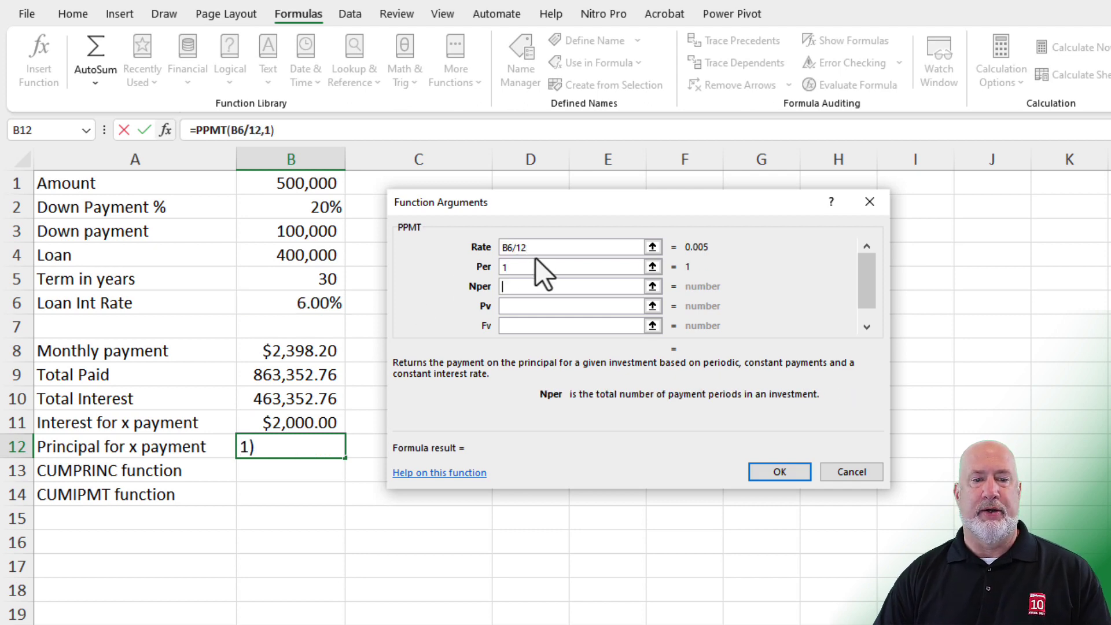
click(324, 278)
text(*12)
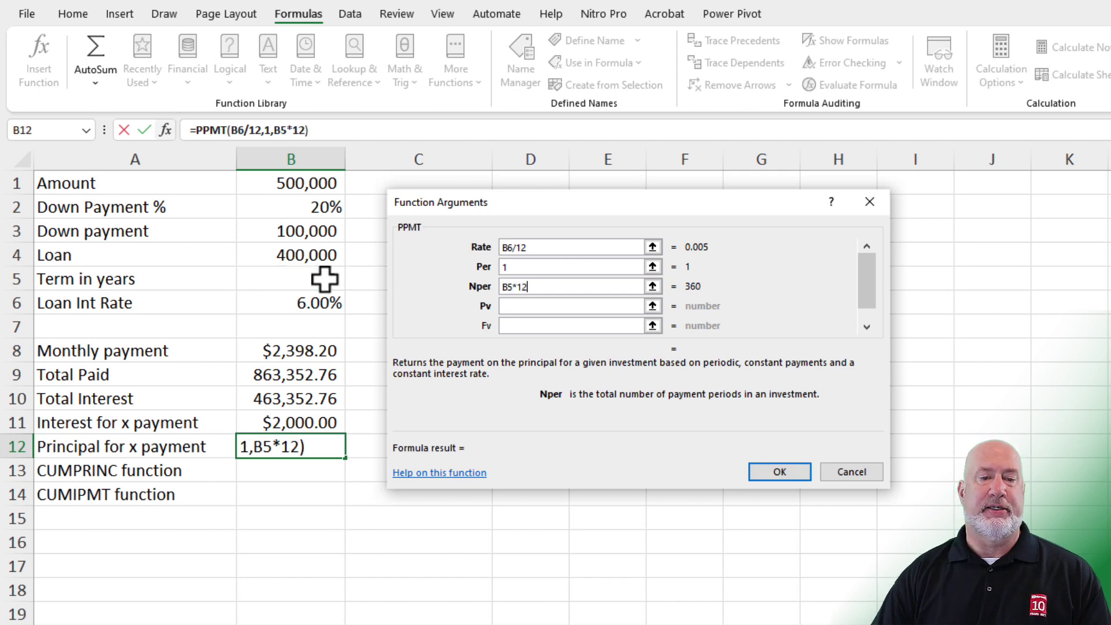
- Complete the PPMT function with present value -B4 and select the interest and principal cells B11:B12
click(512, 305)
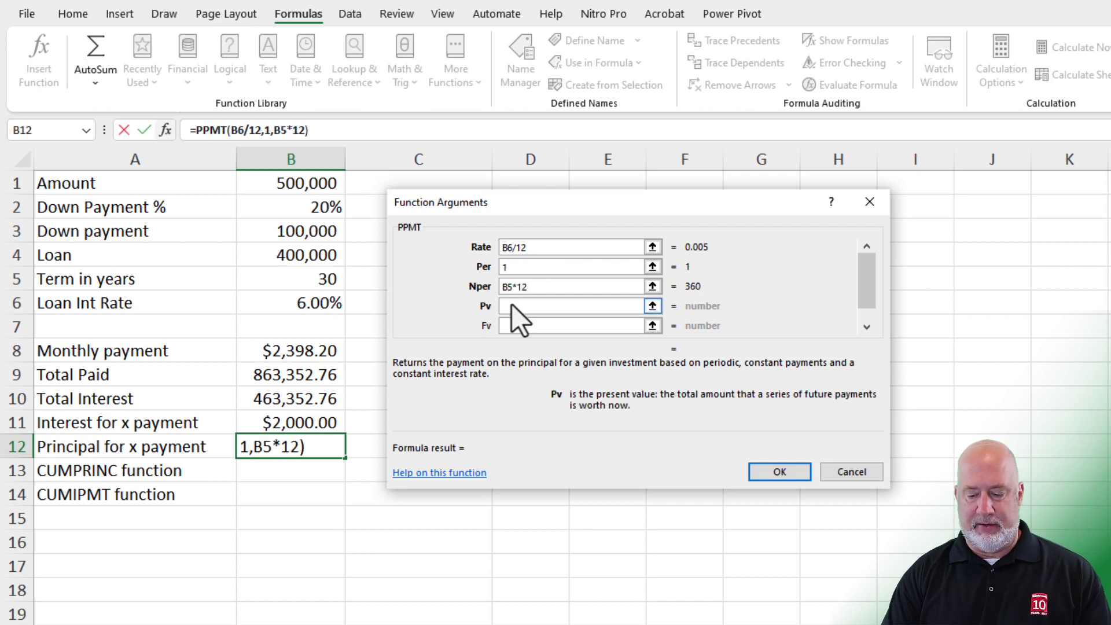
text(-)
click(307, 254)
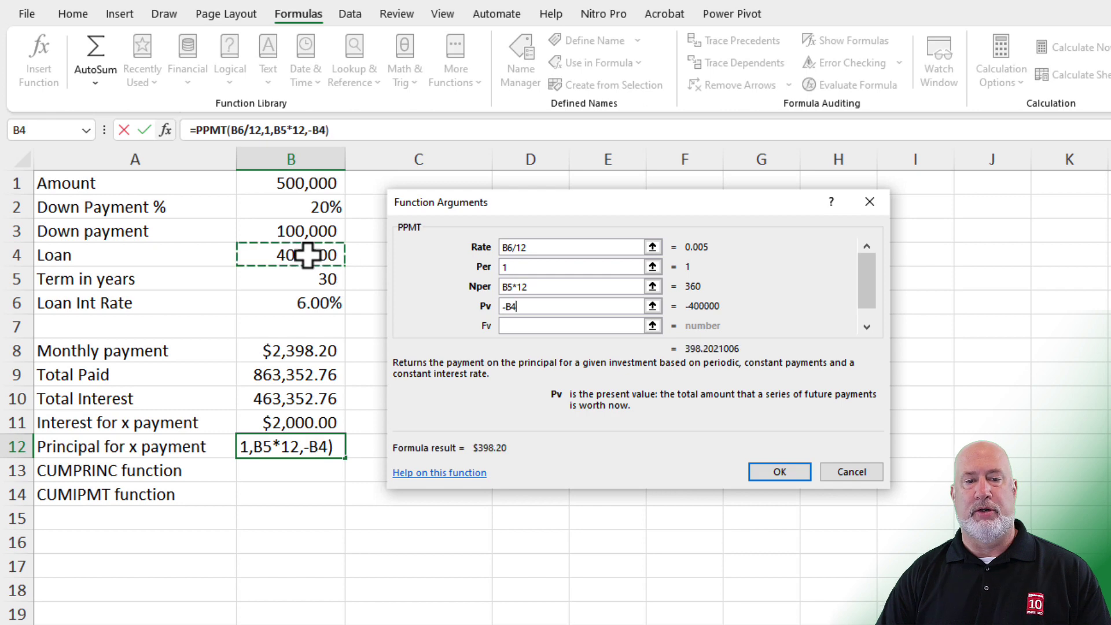
key(Return)
key(Up)
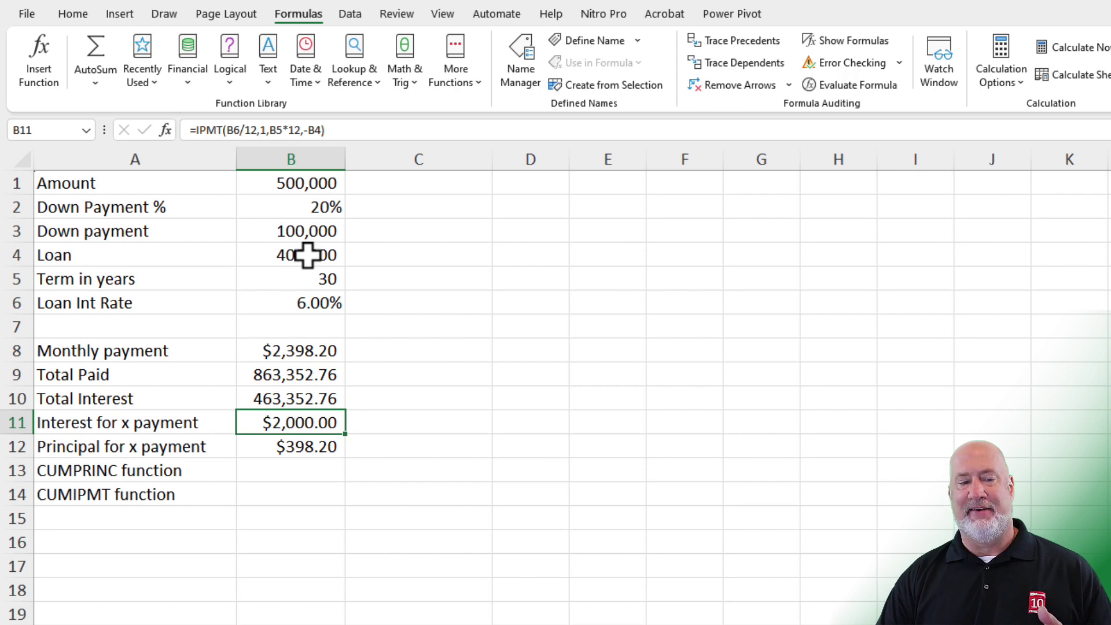
key(shift+Down)
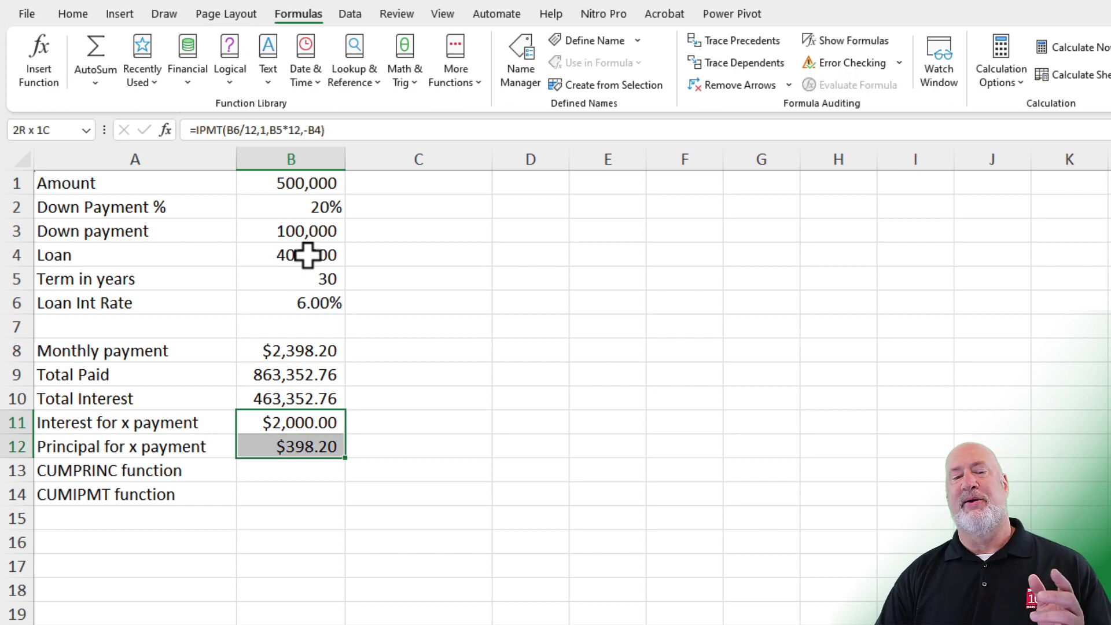
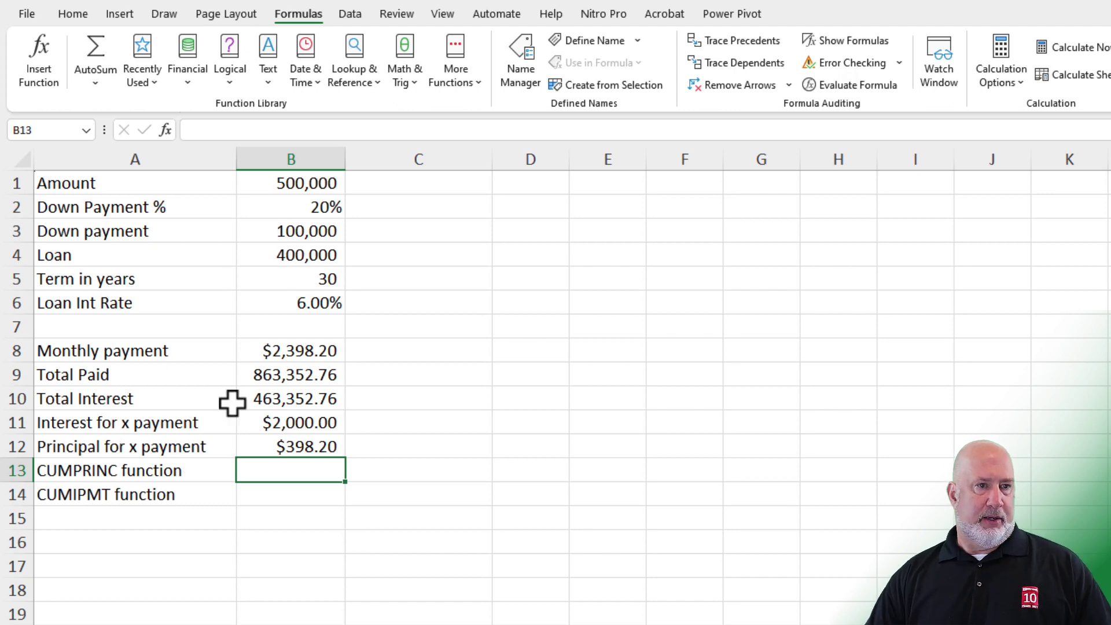
- Insert the CUMPRINC financial function in B13 and set its rate to B6/12
click(186, 82)
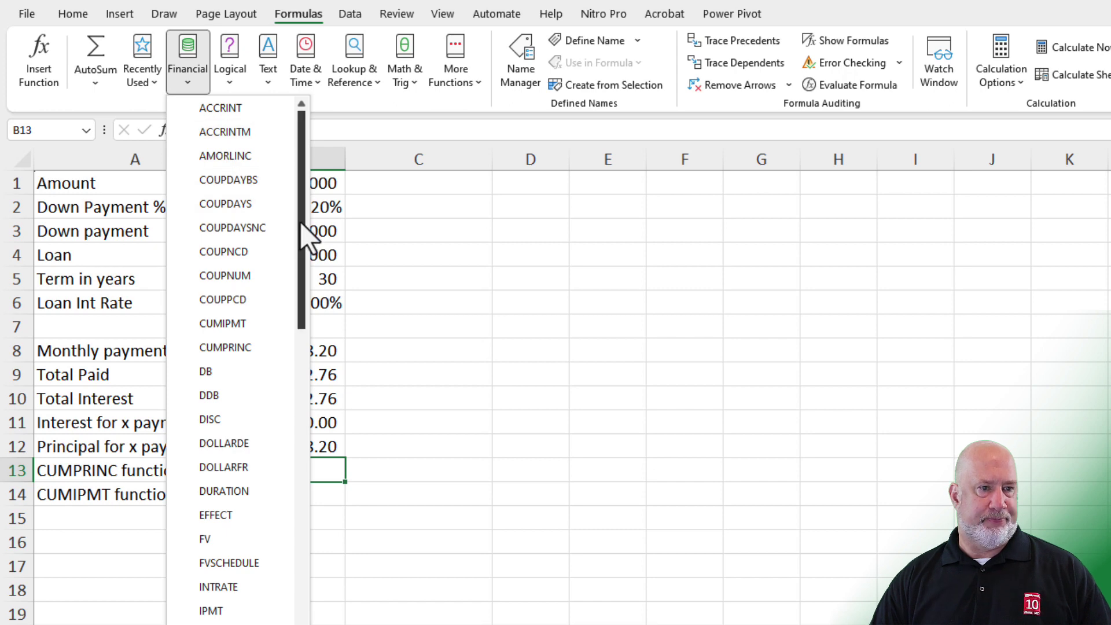
drag(301, 224, 304, 248)
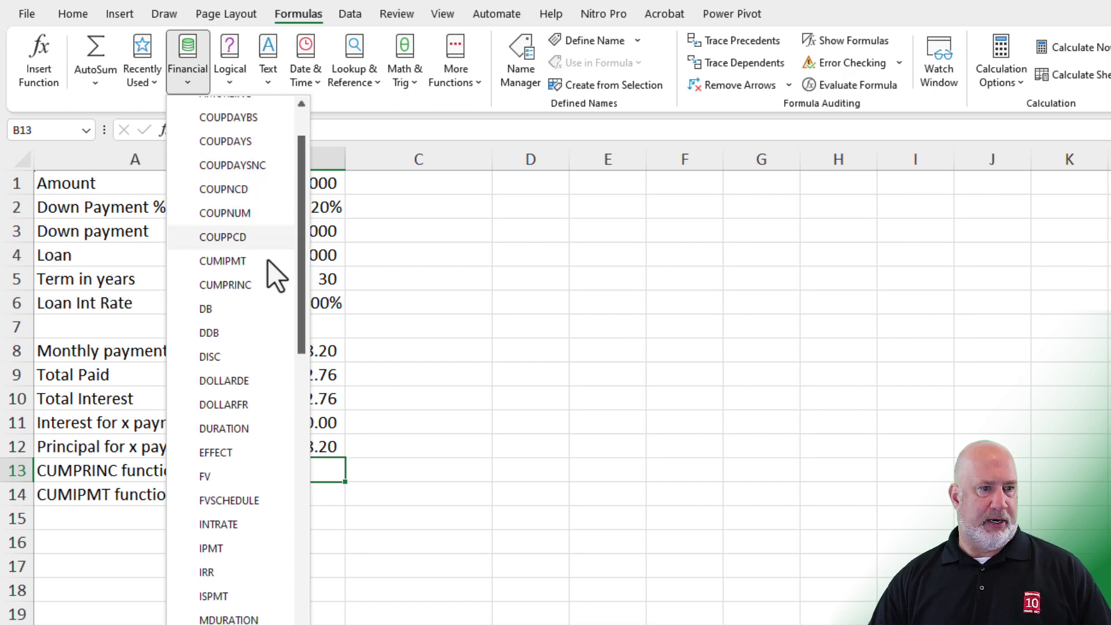
mouse_move(240, 290)
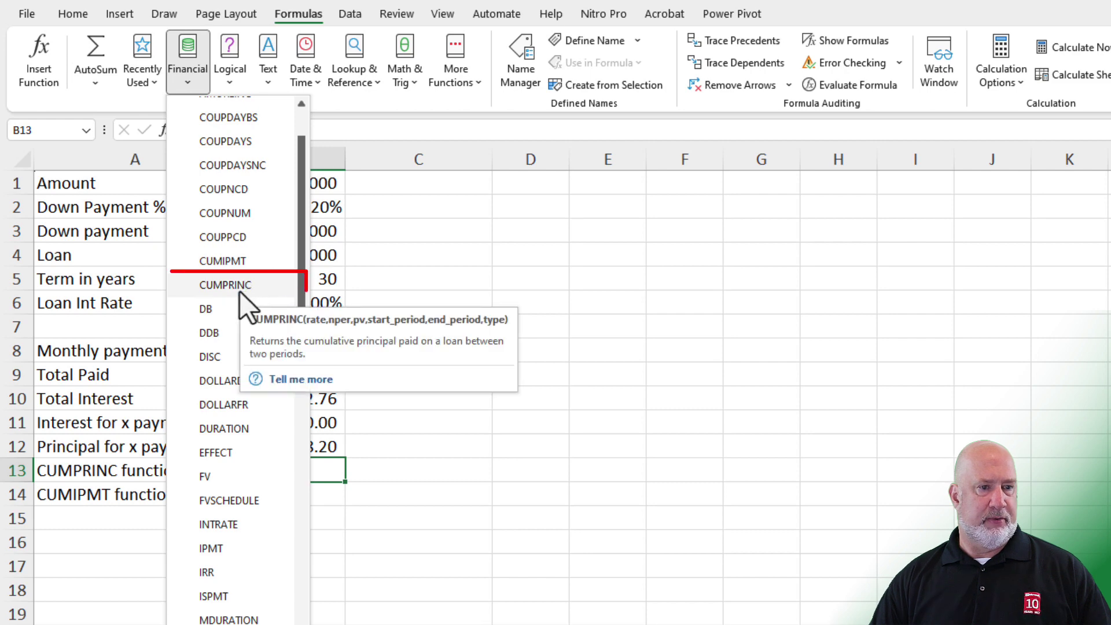
click(237, 292)
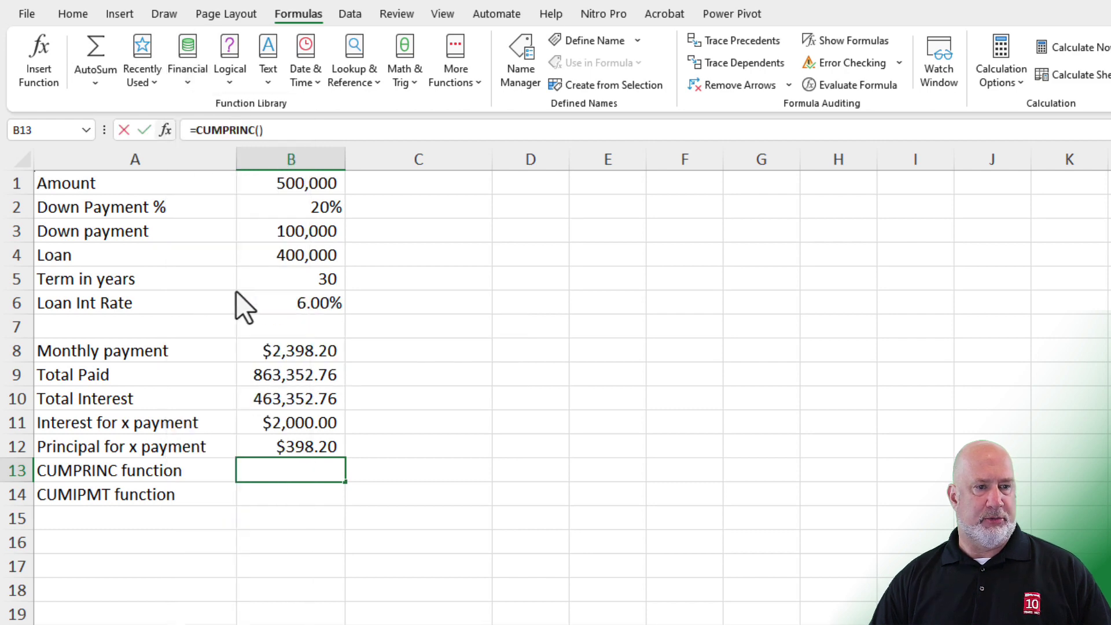
click(332, 303)
text(/)
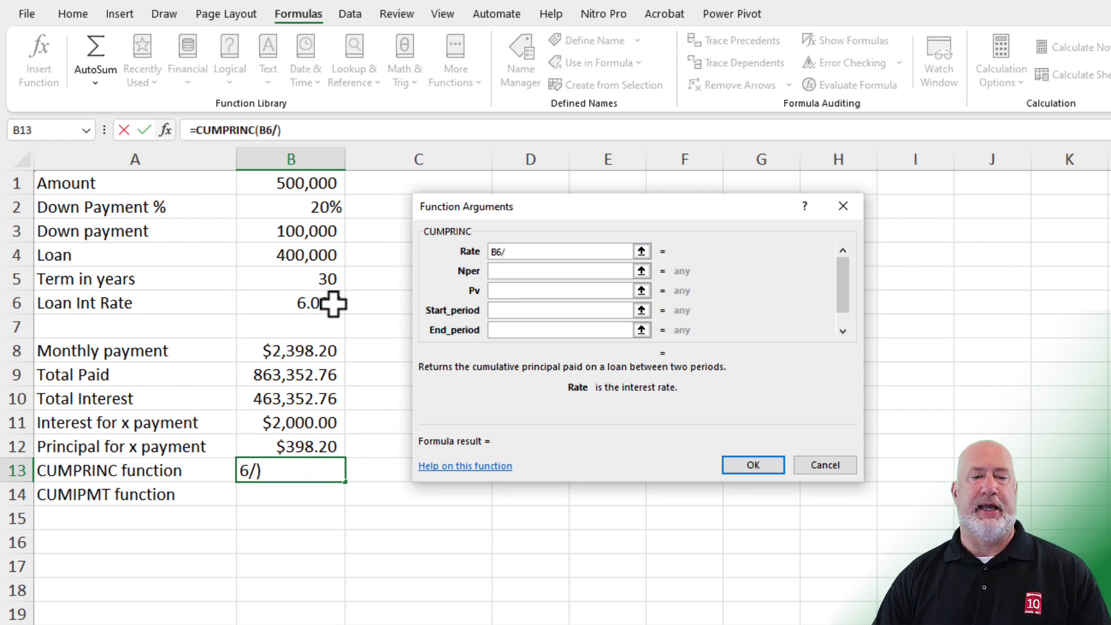
text(12)
key(Tab)
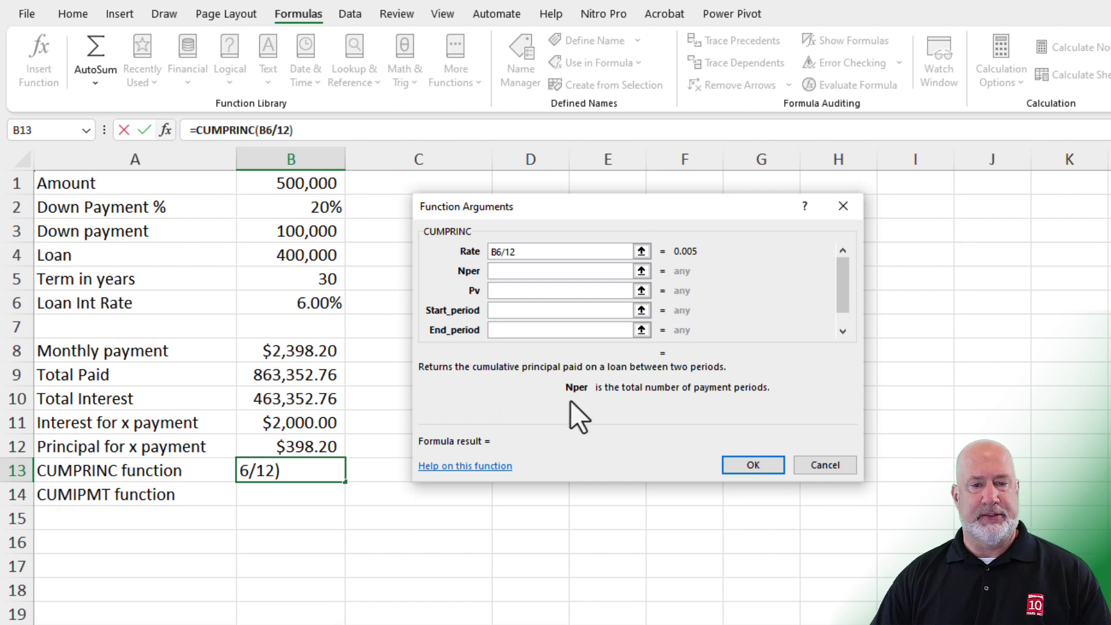
- Set the CUMPRINC total number of periods to B5*12 and the present value to B4
click(337, 279)
text(*12)
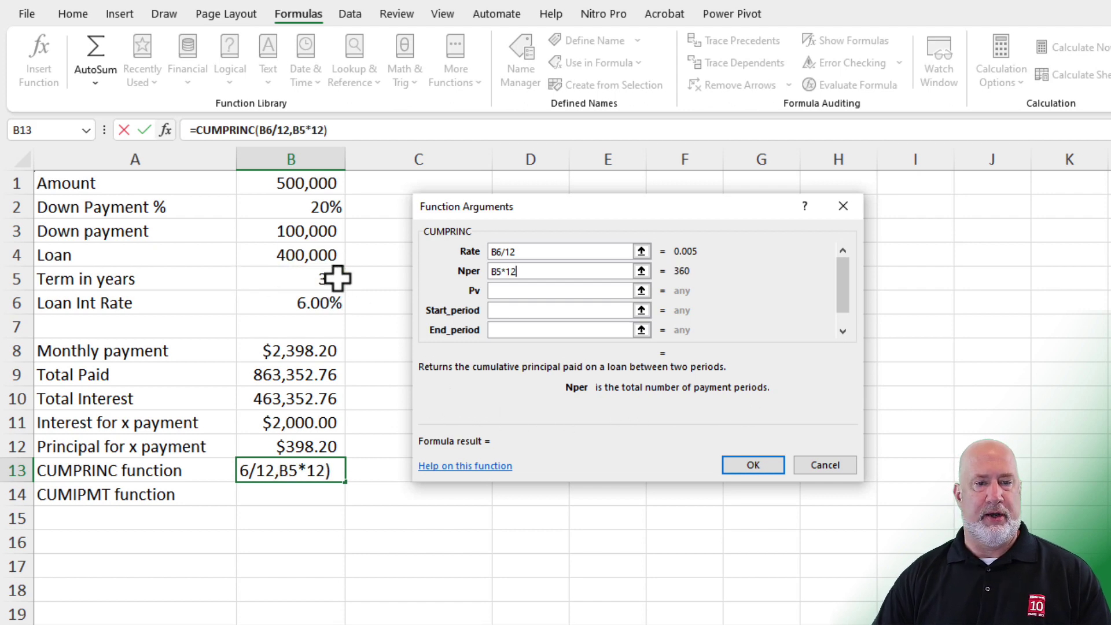
key(Tab)
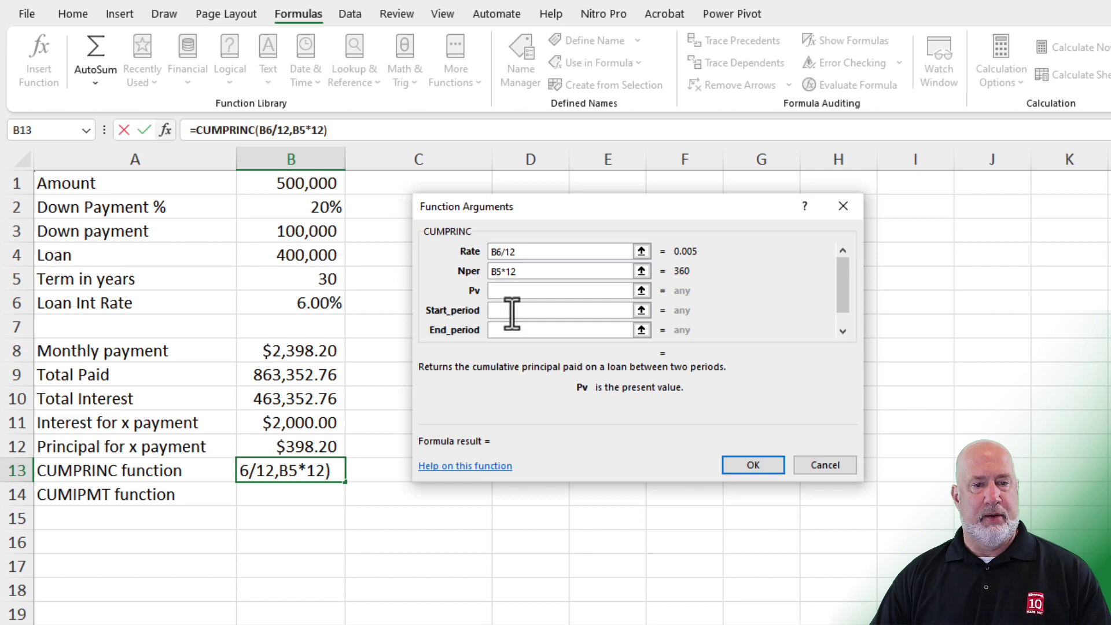
click(318, 255)
- Set the CUMPRINC start period to 1 and end period to 12, and submit the arguments
click(512, 312)
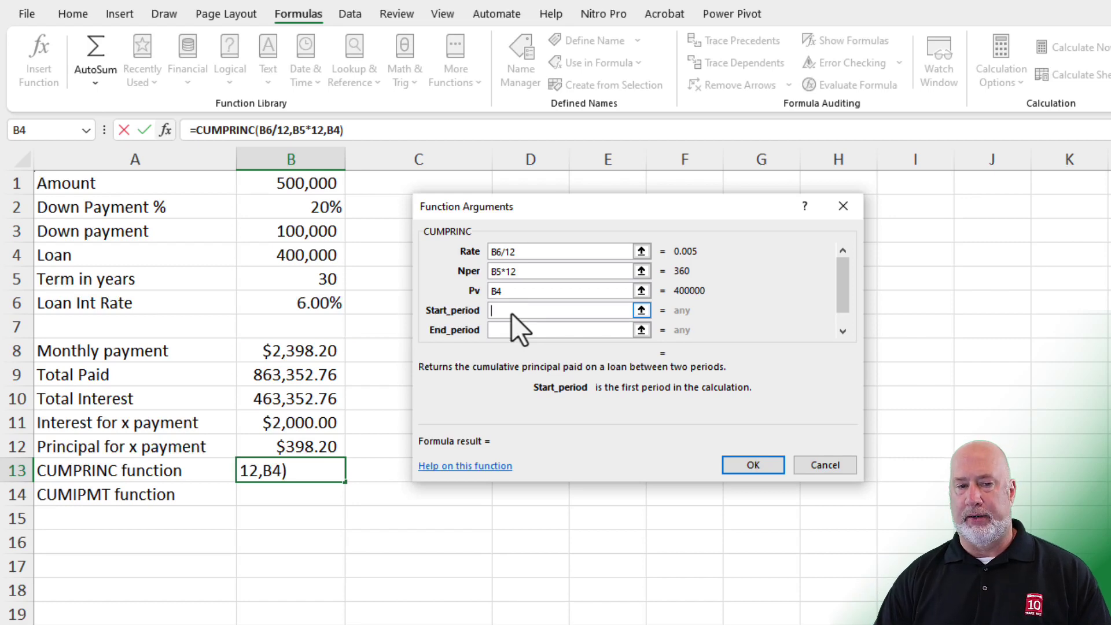
text(1)
click(510, 327)
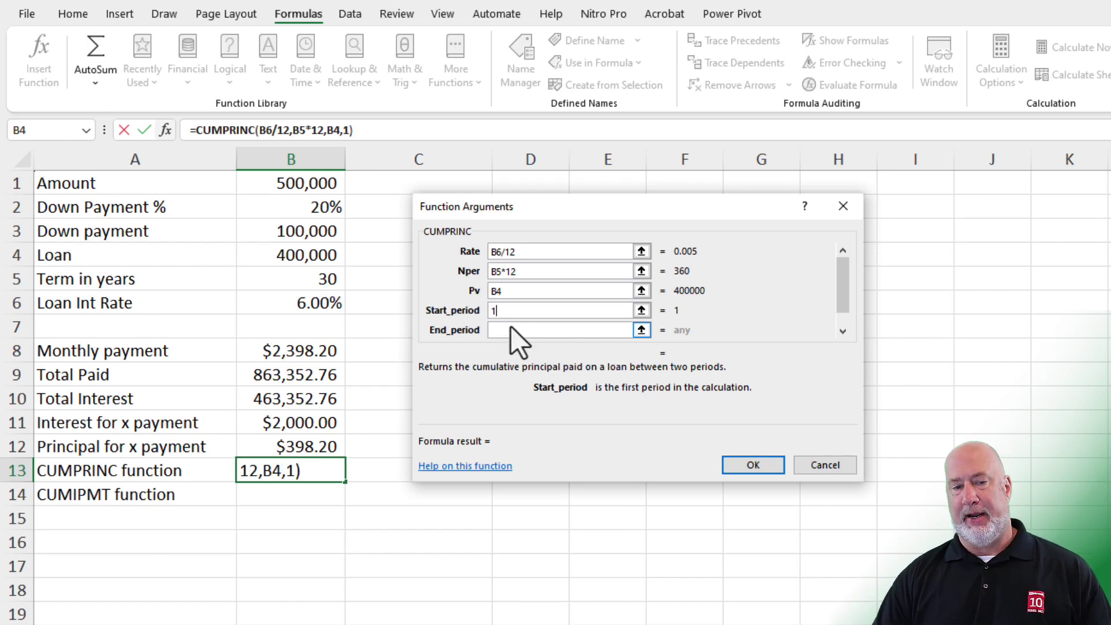
text(12)
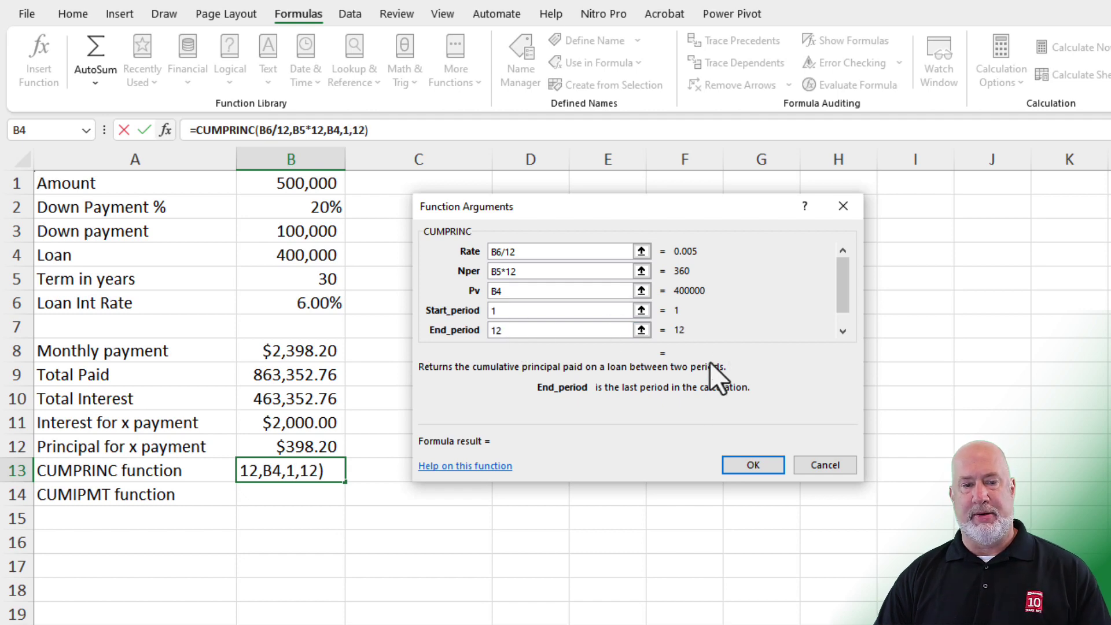
click(743, 464)
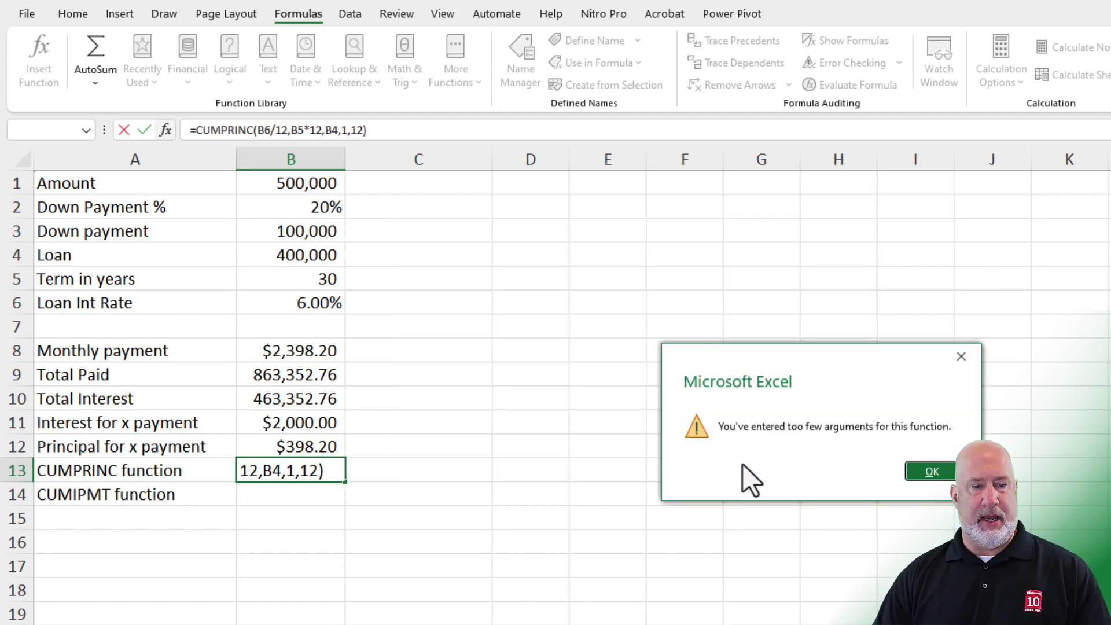
click(923, 473)
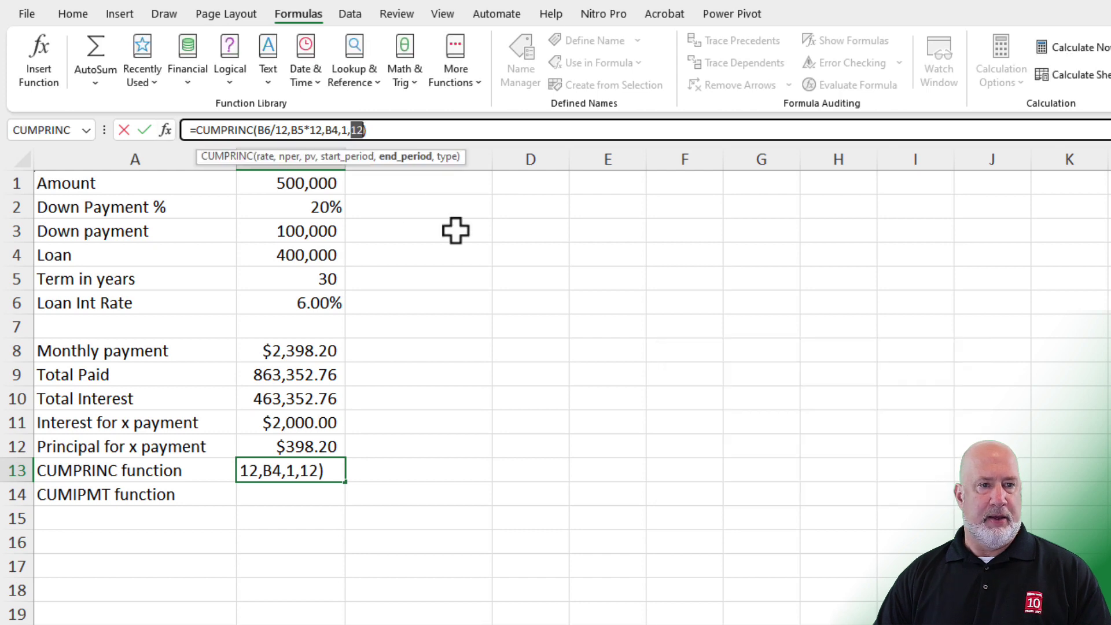
- Add payment type 0, end of the period, as the last argument of the CUMPRINC formula and enter it
click(359, 130)
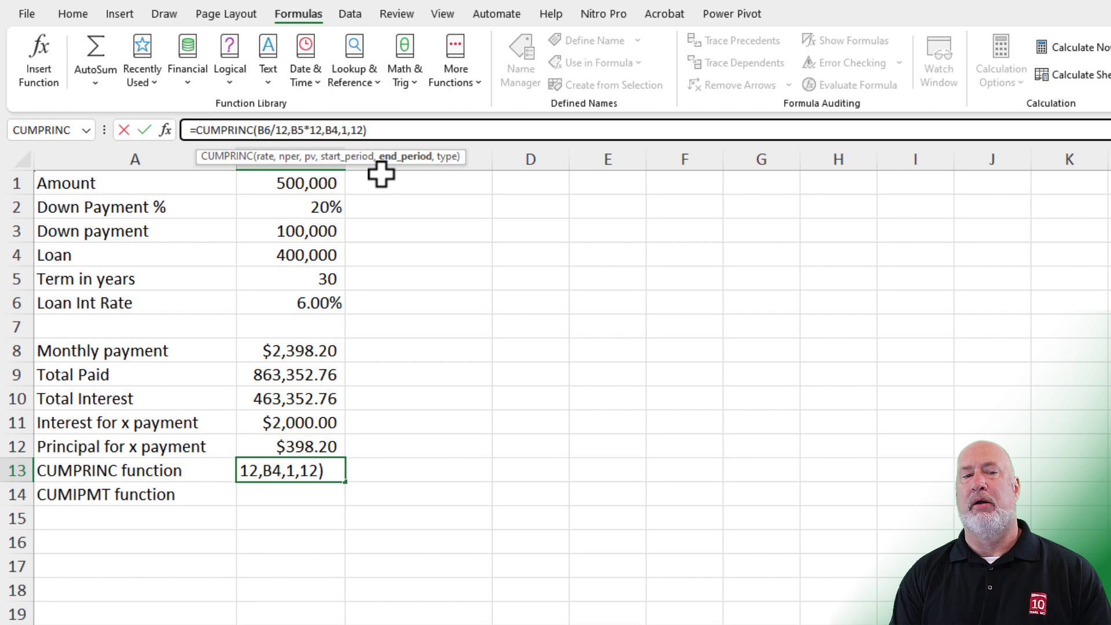
text(,)
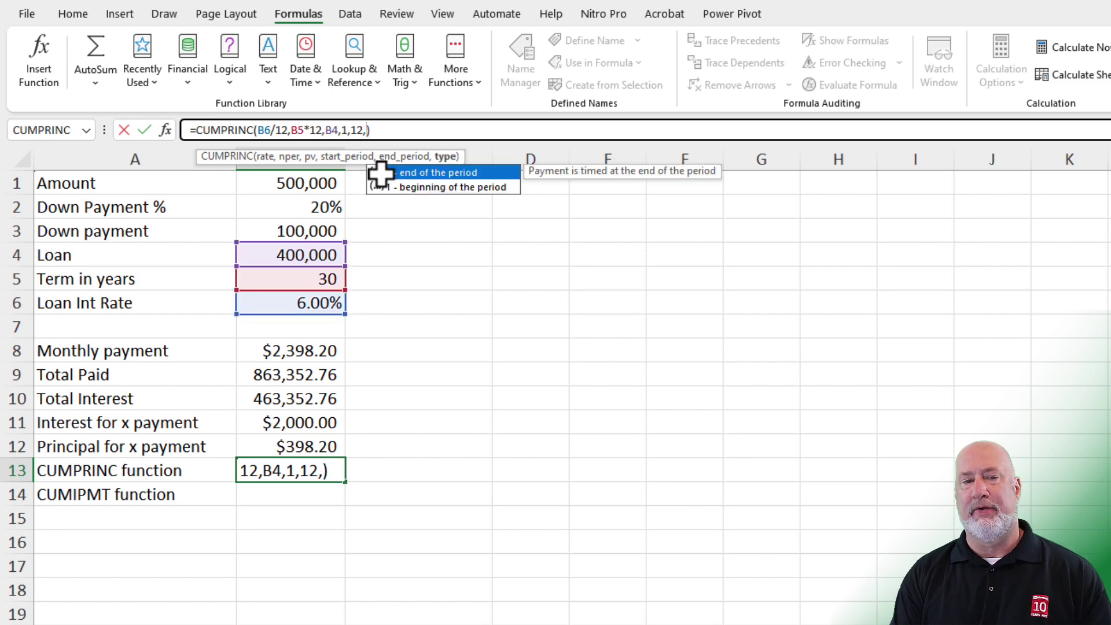
text(0)
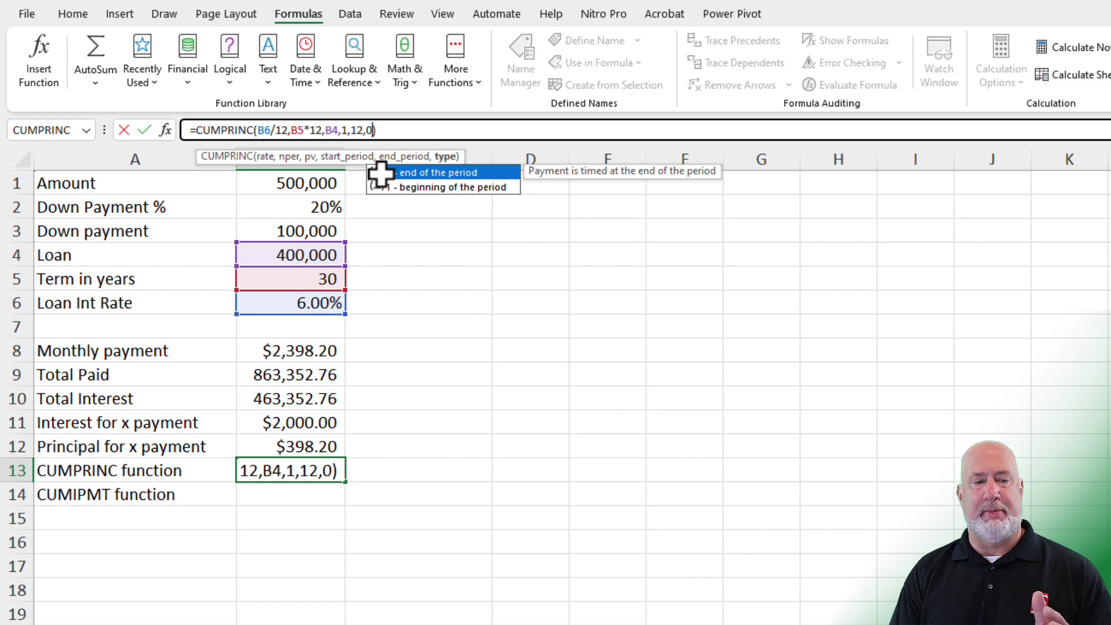
key(Return)
key(Up)
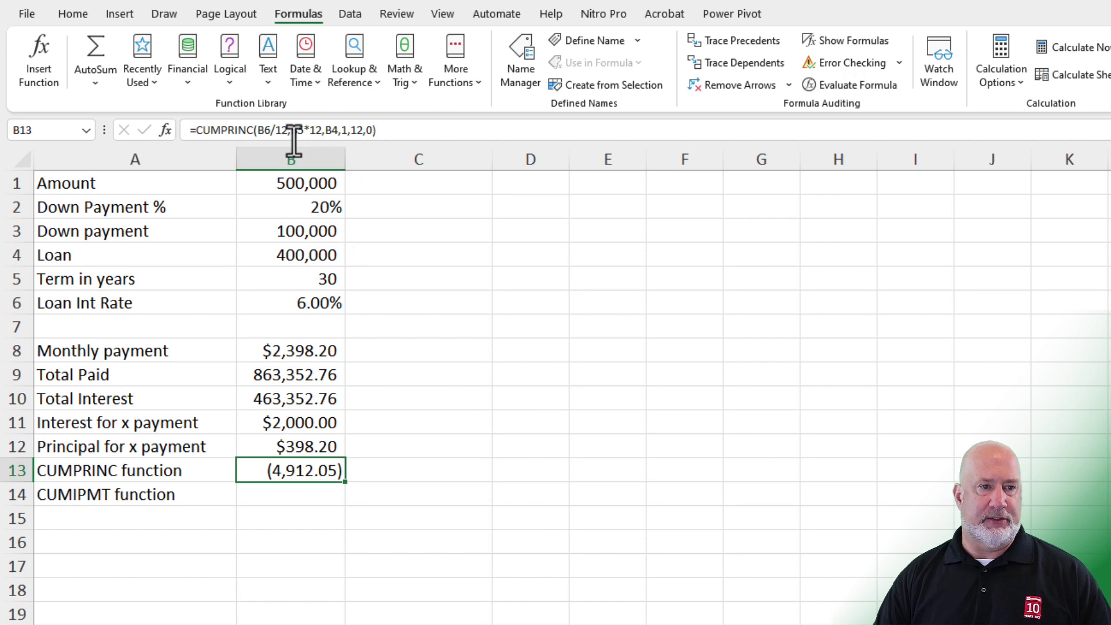
- Try a negative present value, -B4, in the CUMPRINC formula in B13
click(325, 132)
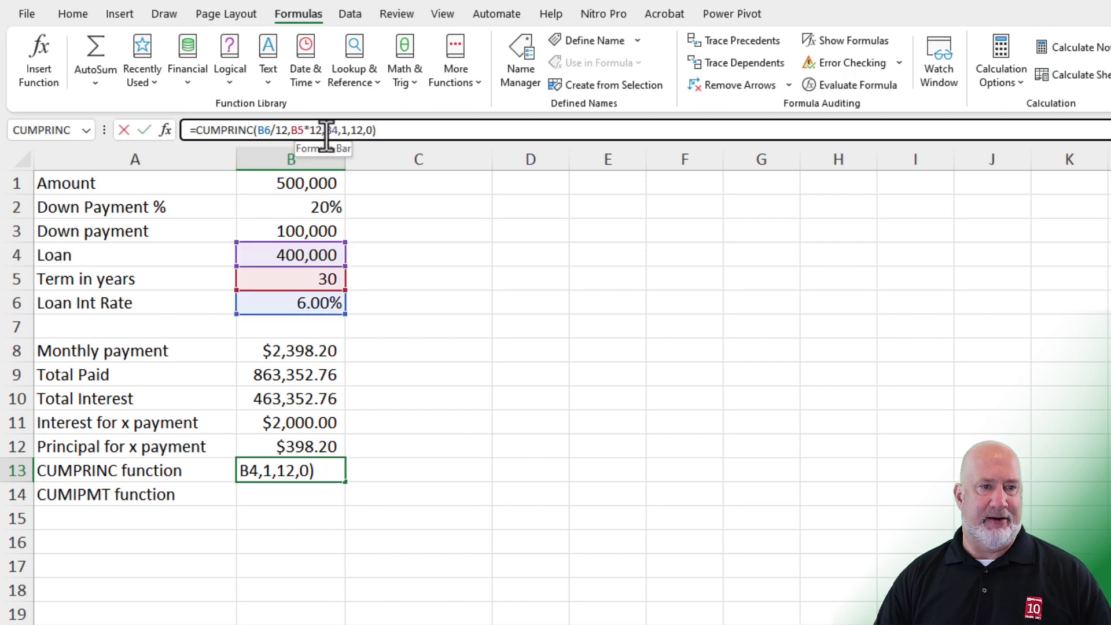
text(-)
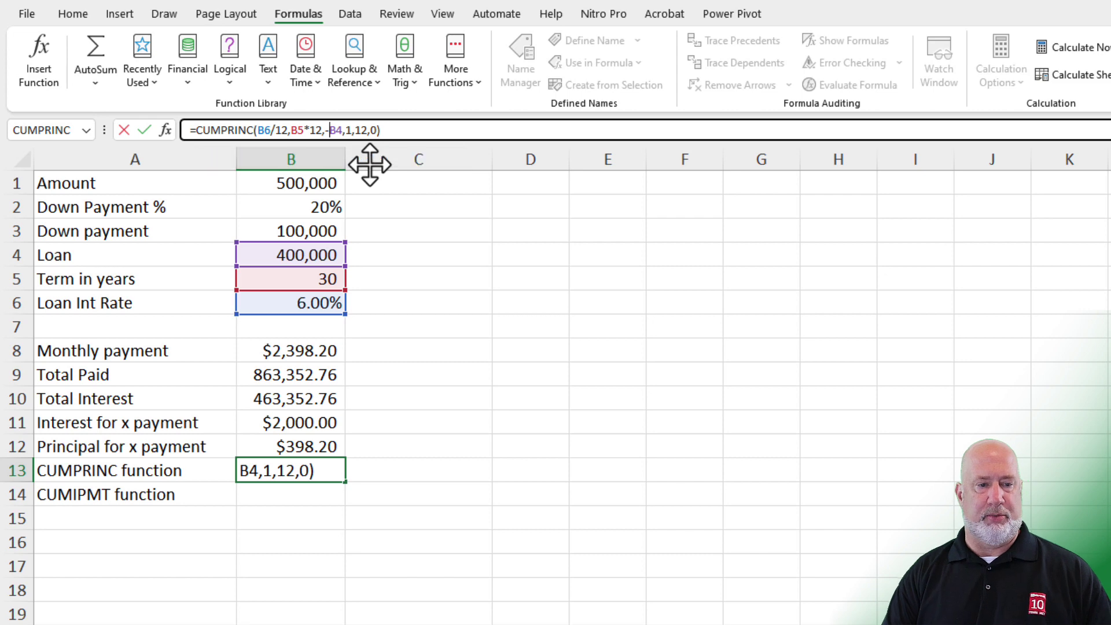
key(Return)
key(Up)
- Remove the minus sign before B4 in the CUMPRINC formula in B13
key(F2)
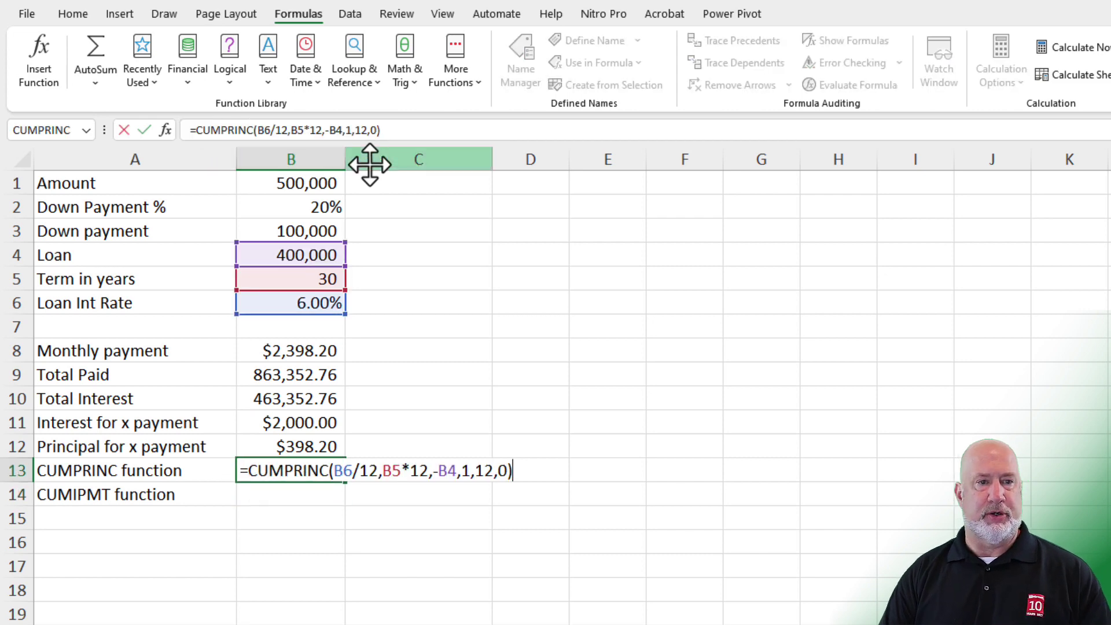
click(327, 132)
key(BackSpace)
key(Return)
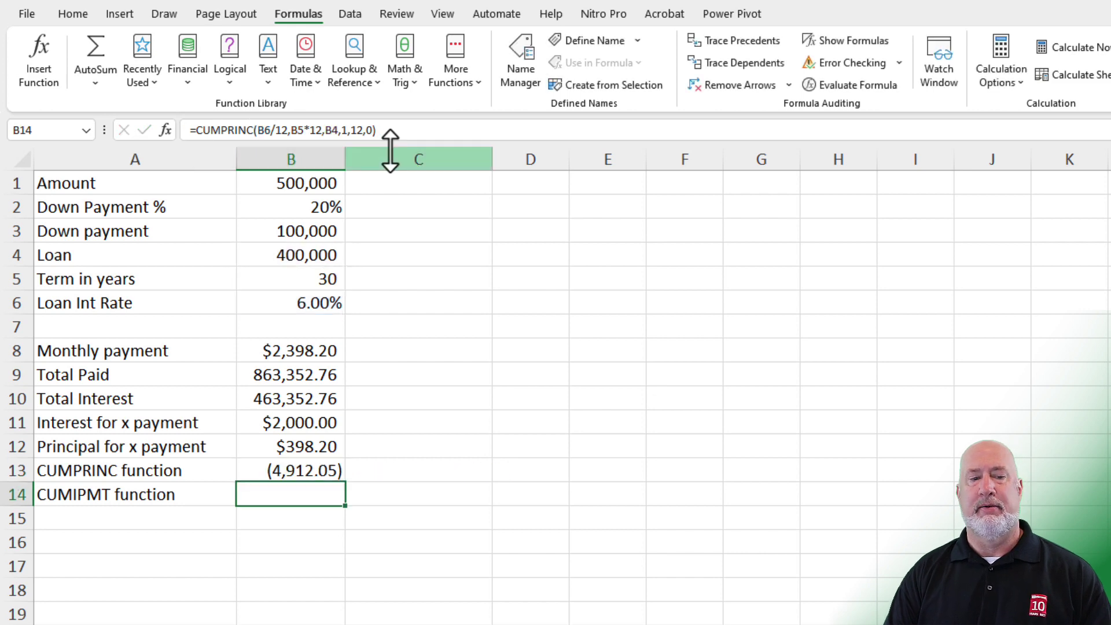
key(Up)
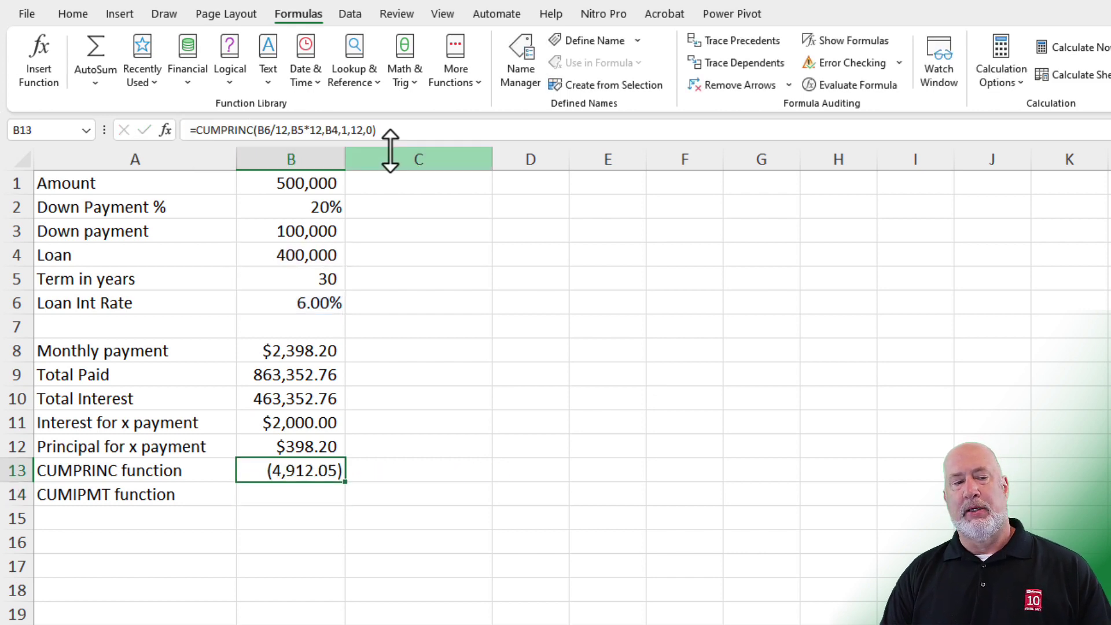
- Copy the exact CUMPRINC formula from B13 into B14 and change its function name to CUMIPMT
key(Down)
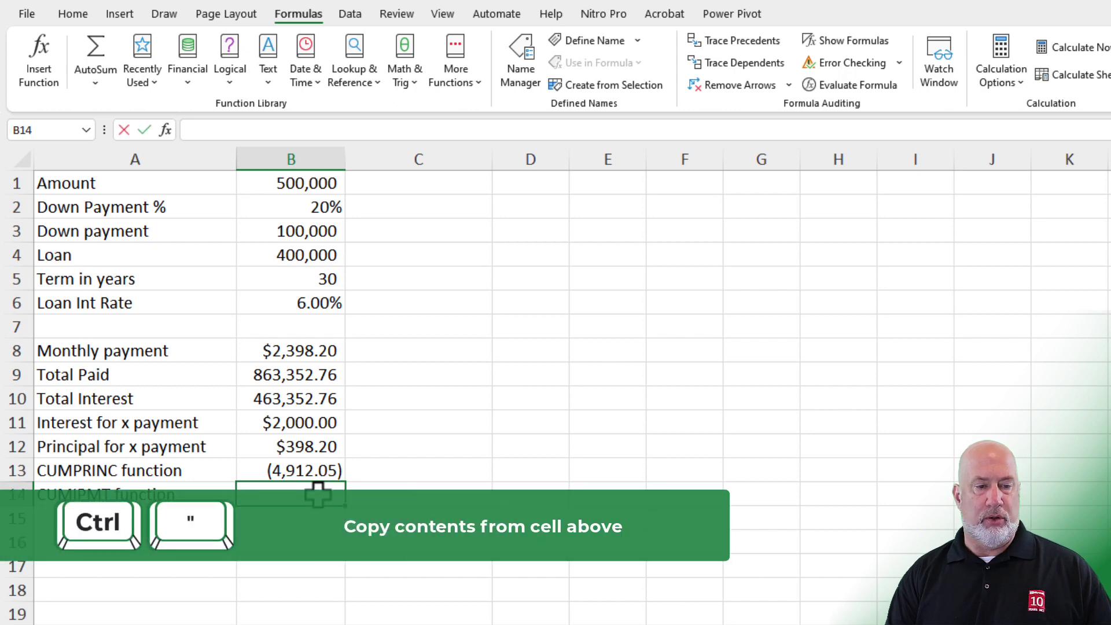
key(ctrl+apostrophe)
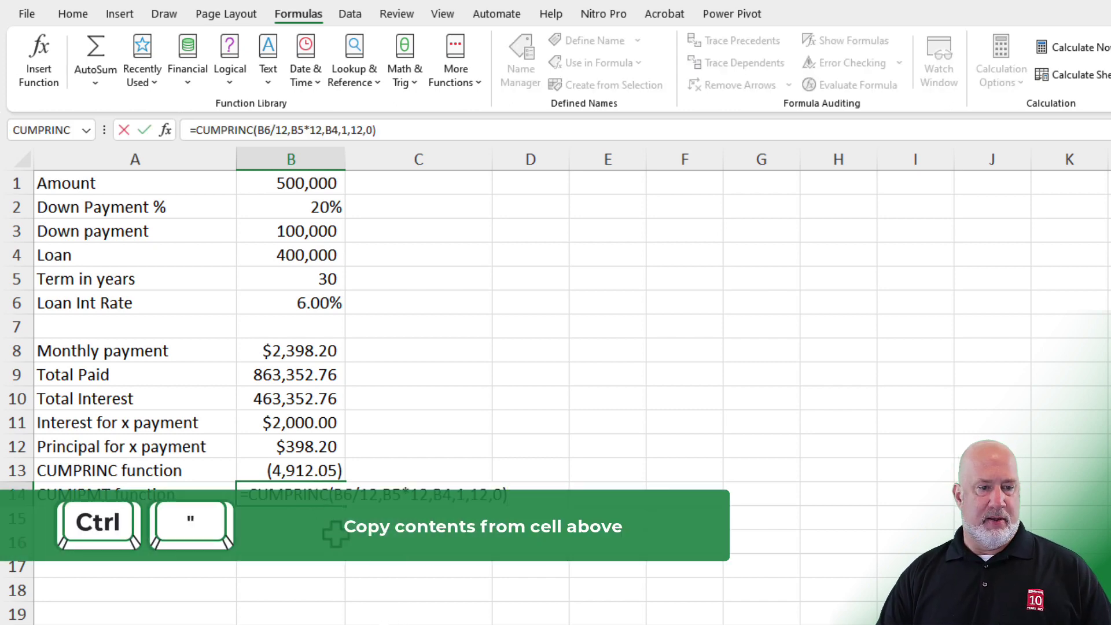
click(330, 492)
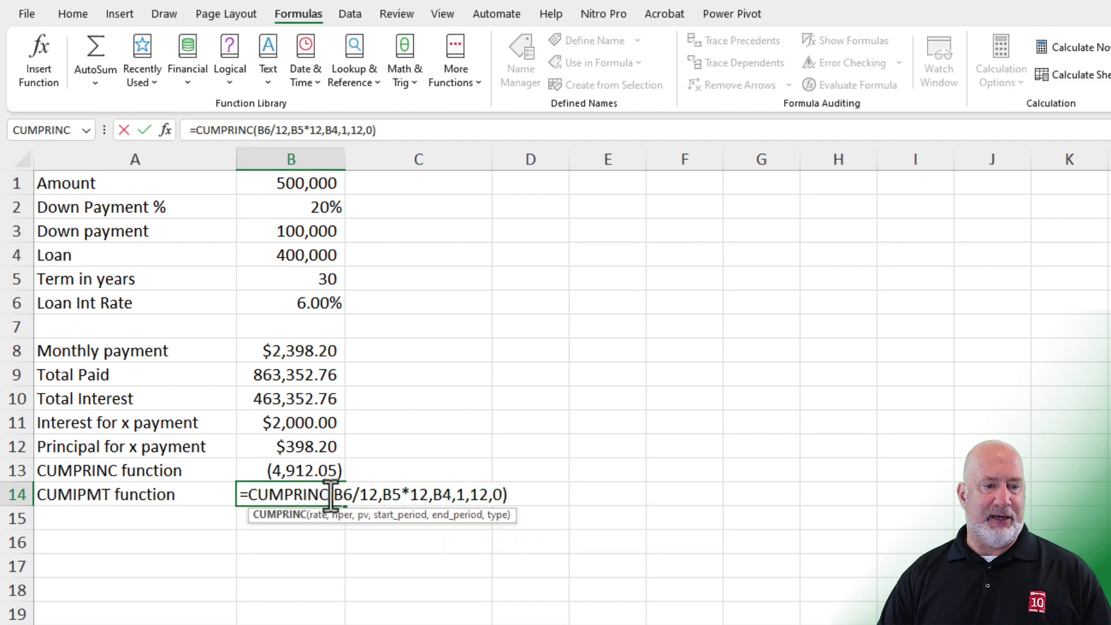
key(BackSpace)
key(BackSpace)
key(BackSpace)
key(BackSpace)
key(BackSpace)
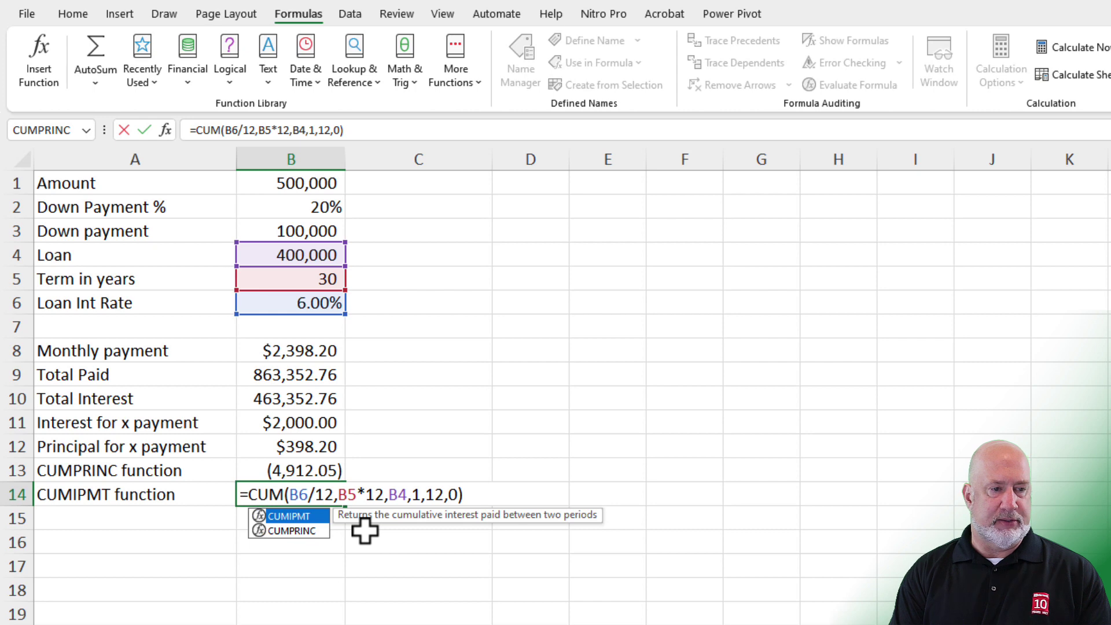
text(ipmt)
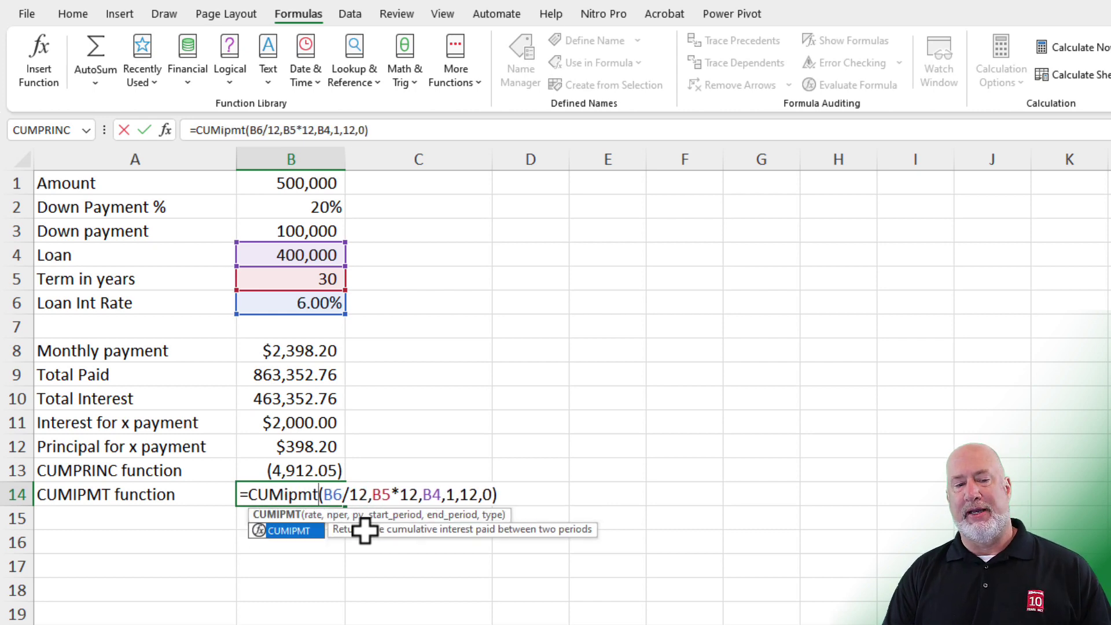
key(Return)
key(Up)
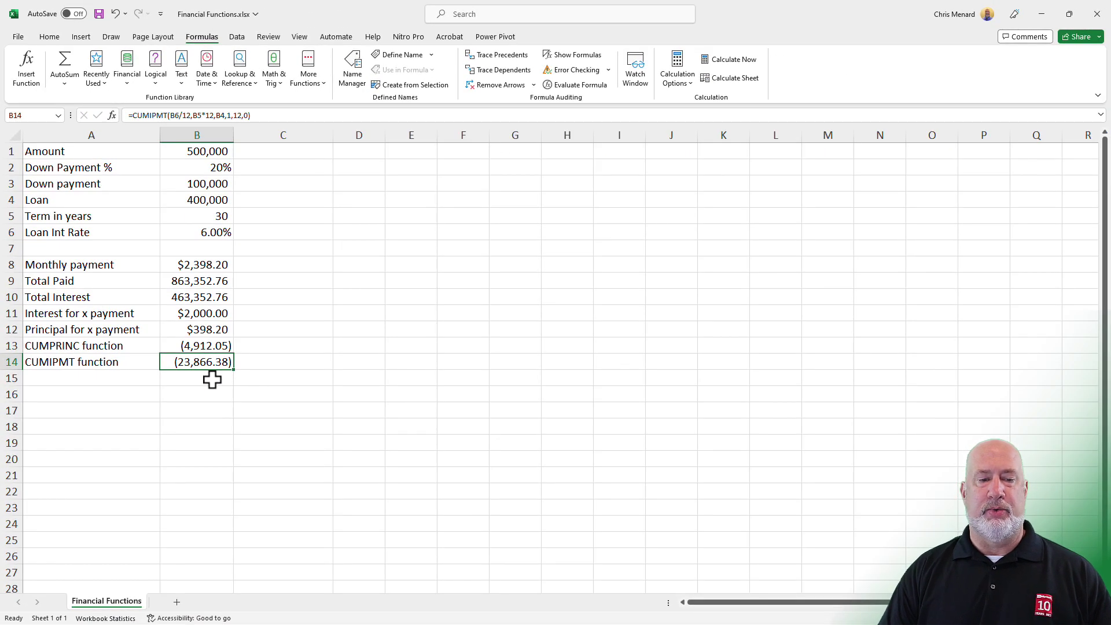
- Add up the cumulative principal and interest in B15 with AutoSum over B13:B14
click(211, 378)
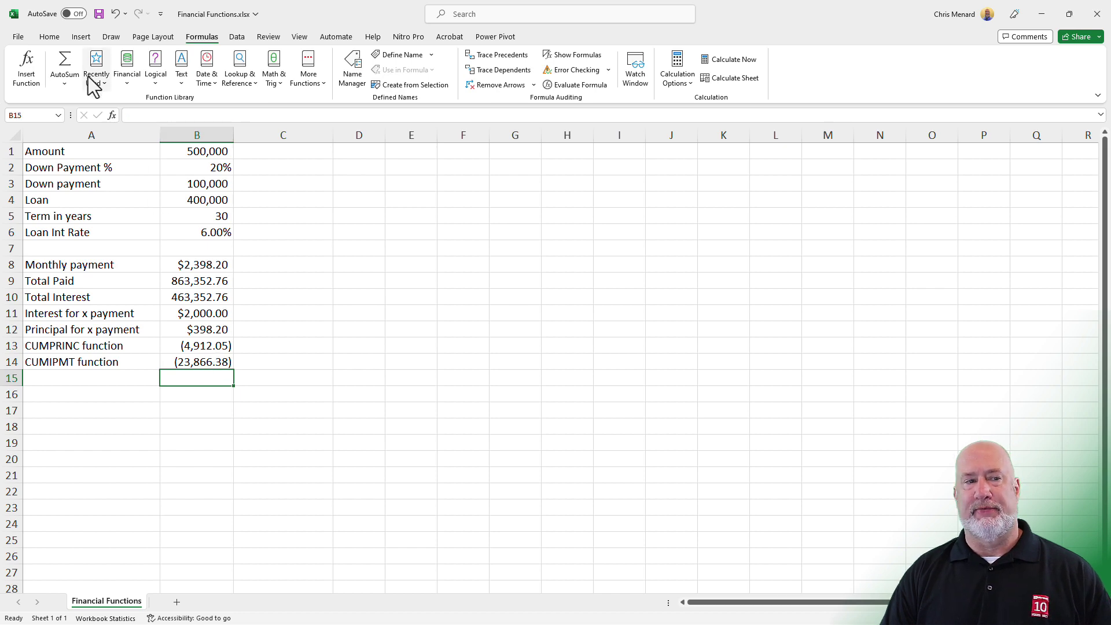
click(49, 37)
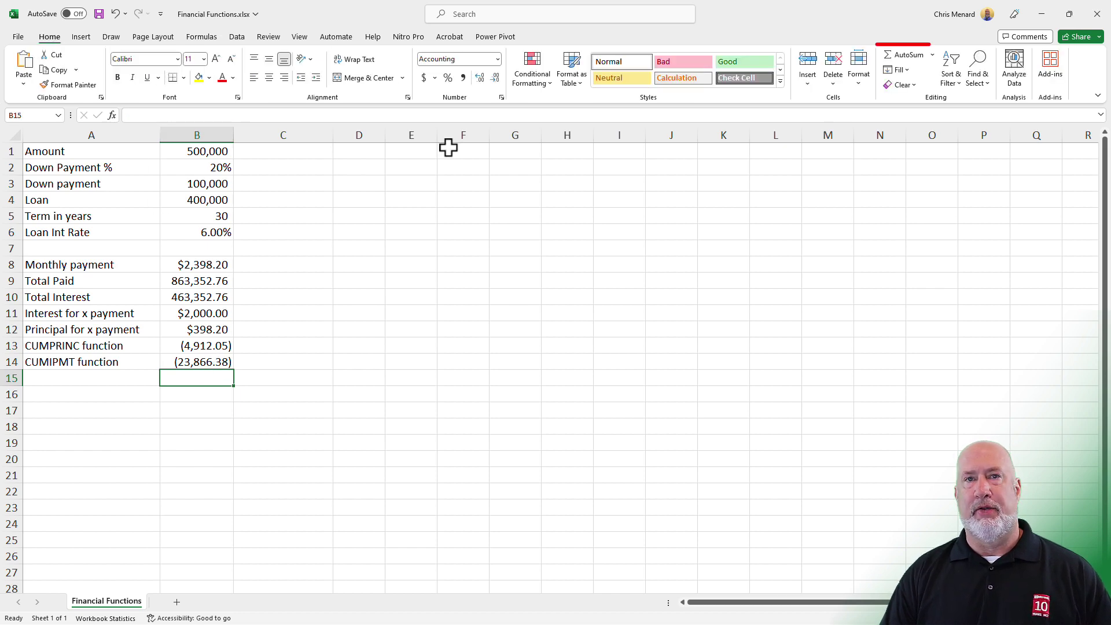
click(908, 56)
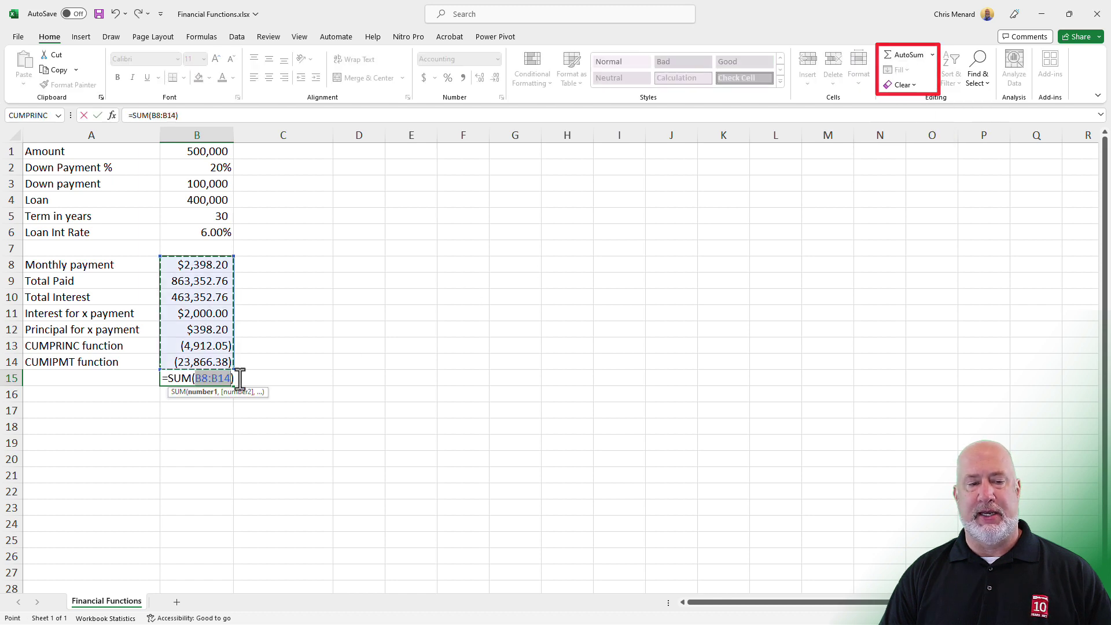
click(211, 347)
drag(211, 347, 210, 359)
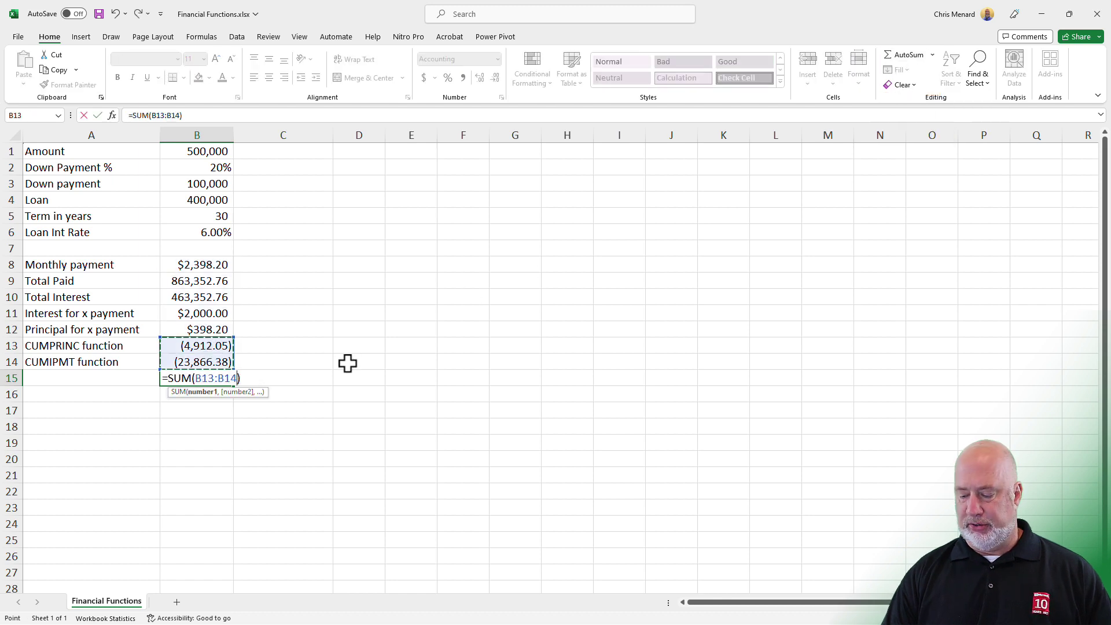
key(Return)
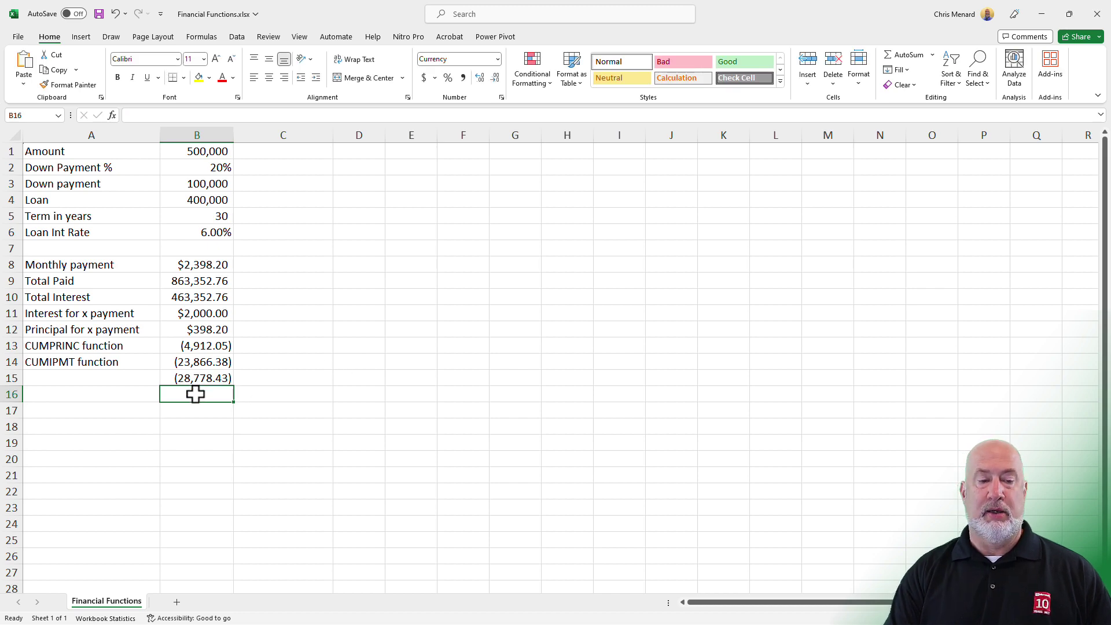
- Calculate one year of monthly payments in B16 with the formula =B8*12
text(=)
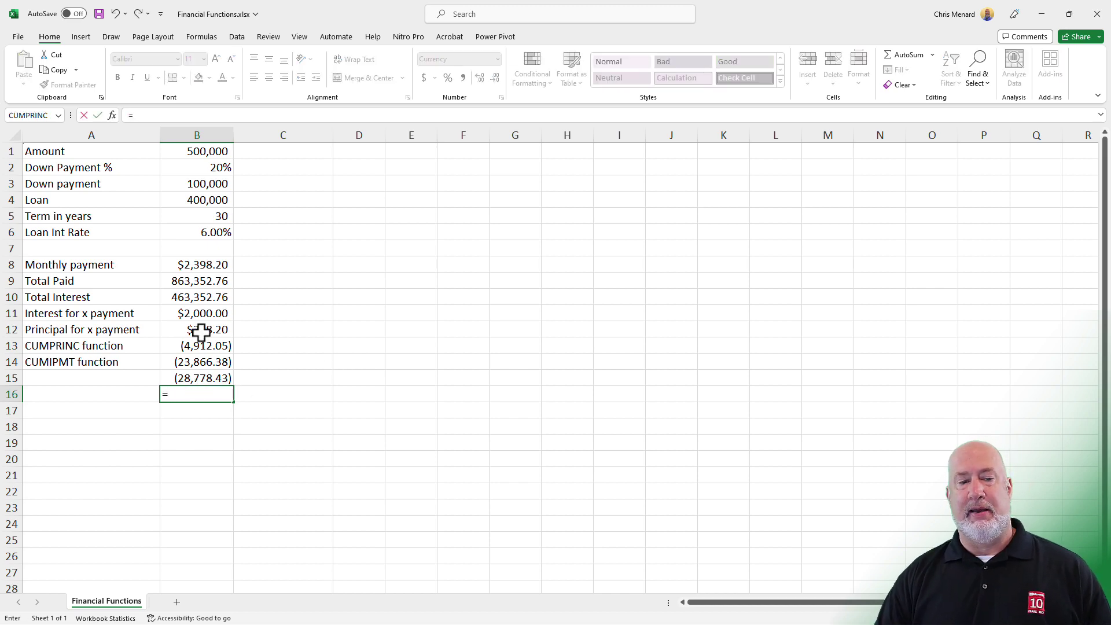
click(210, 269)
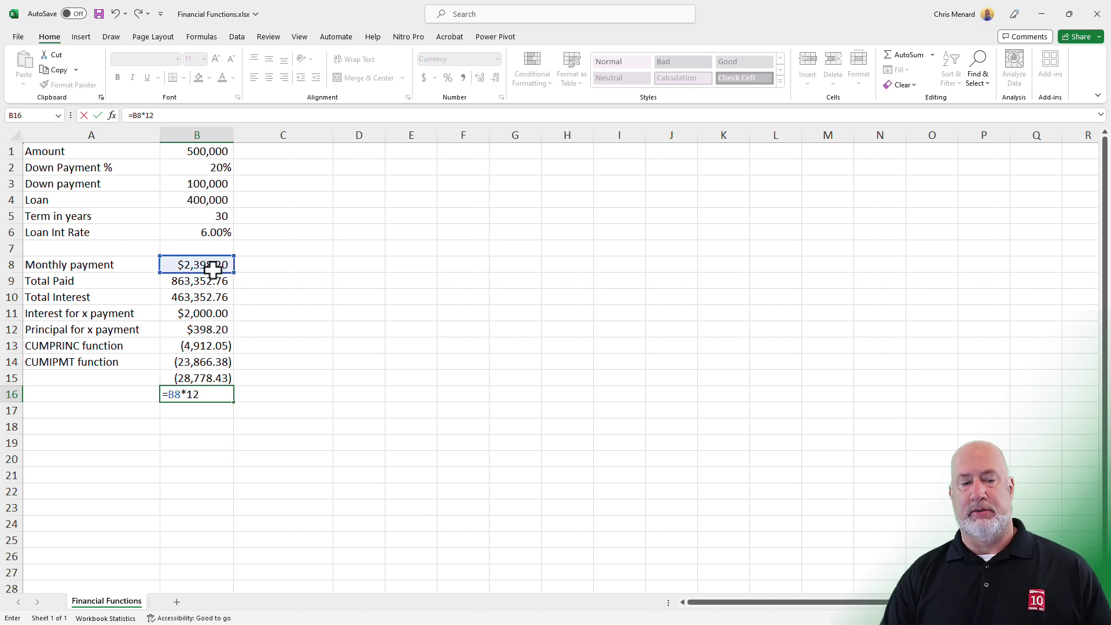
key(Return)
key(Up)
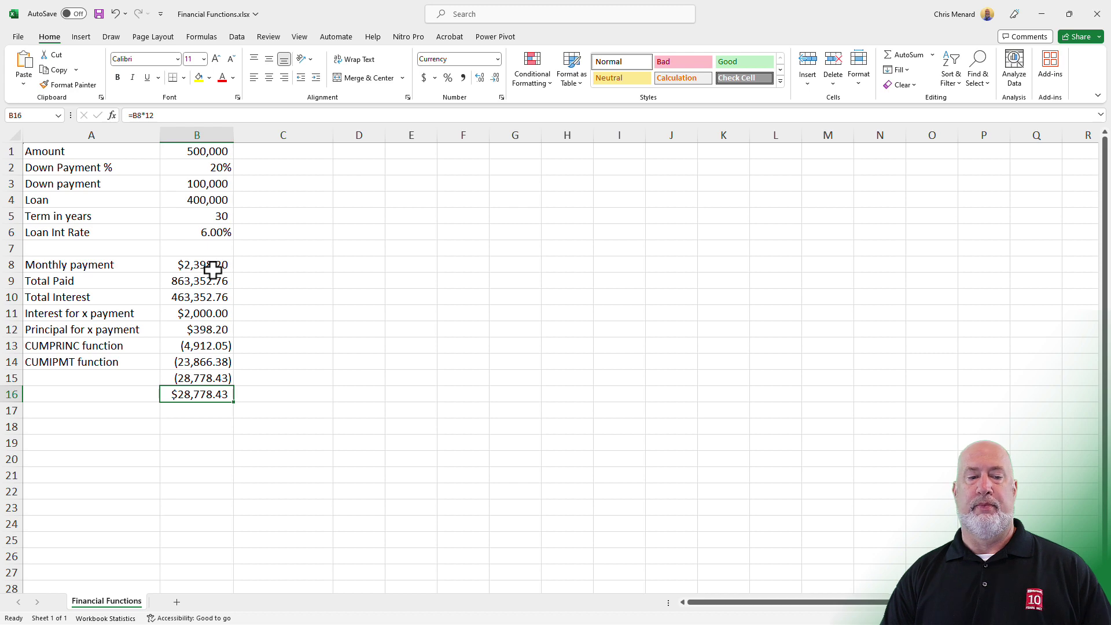
- Review the CUMIPMT formula in B14 and delete the check formulas in B16 and B15
click(198, 363)
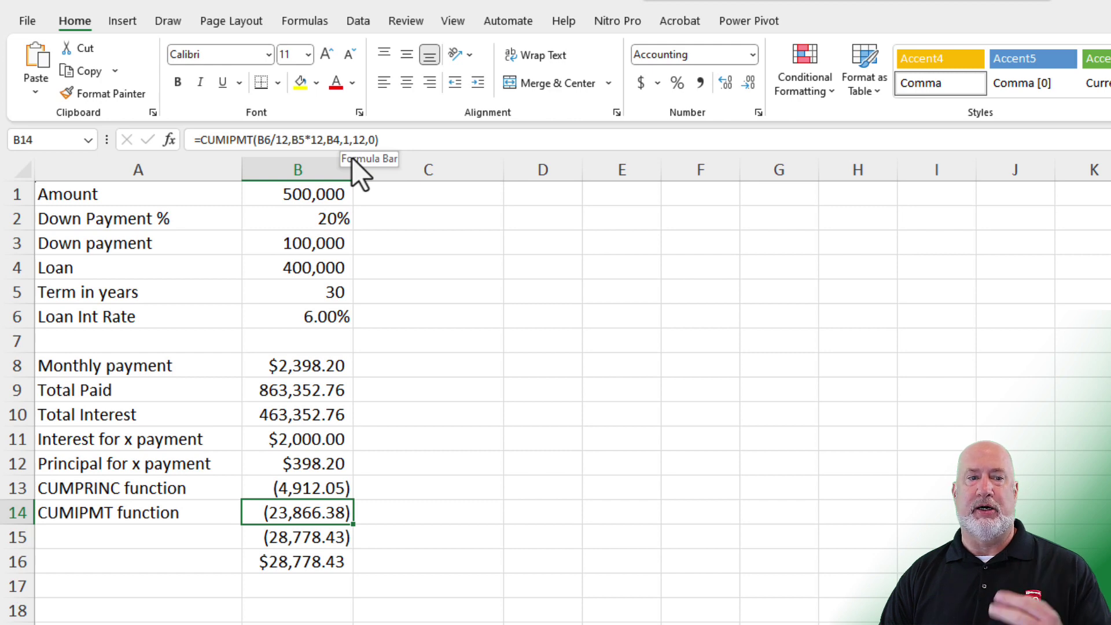
click(277, 566)
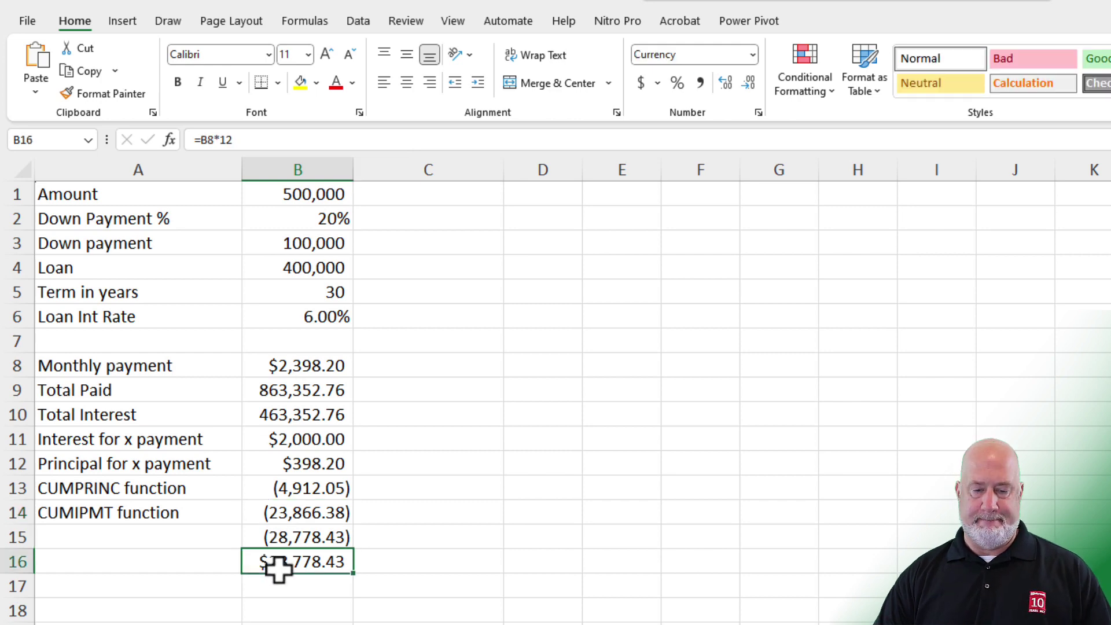
key(Delete)
key(Up)
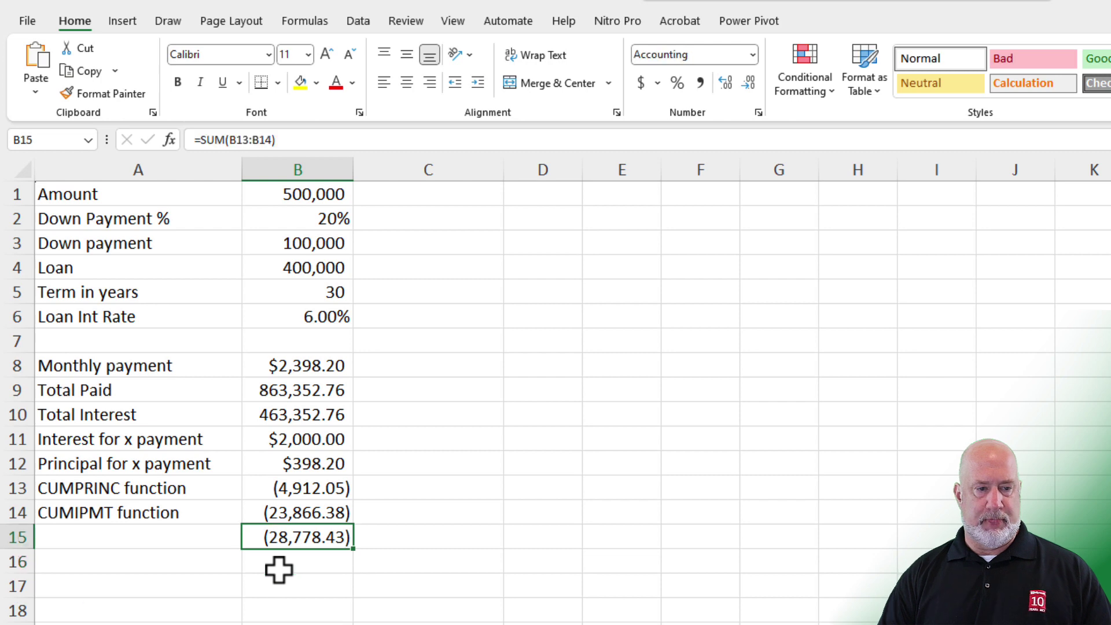
key(Delete)
key(Up)
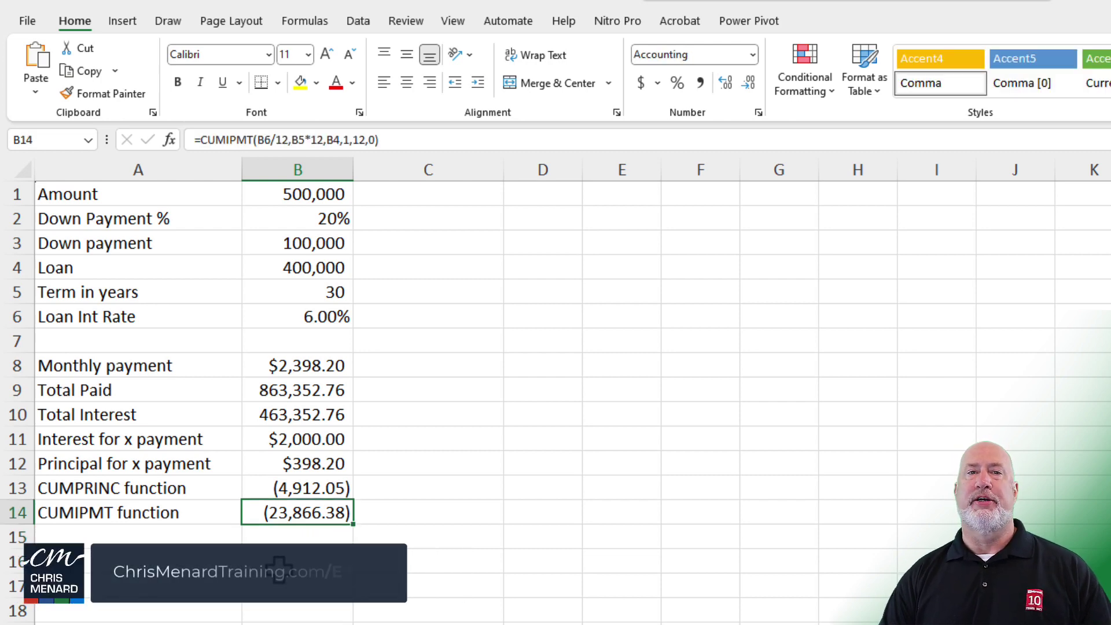